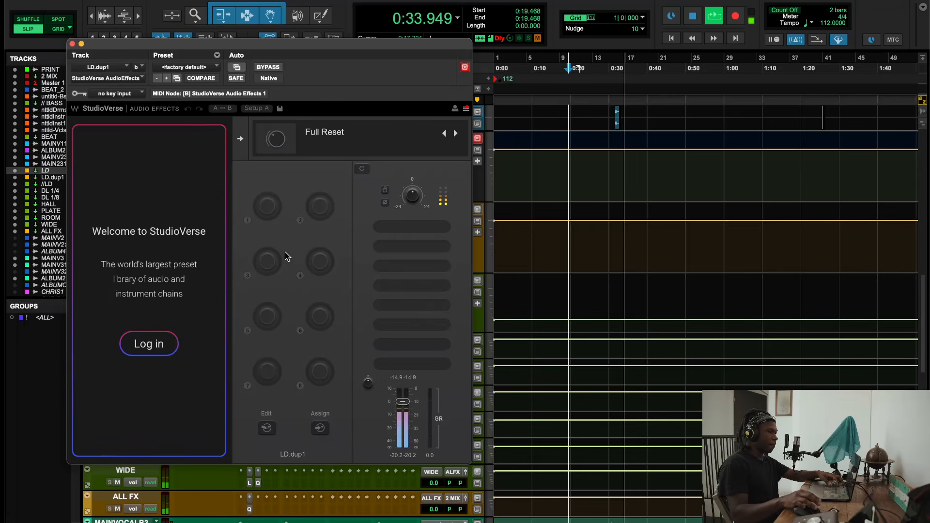
Step: Collapse the StudioVerse preset browser, stop playback, and load L2 into the second slot of the LD.dup1 effects chain
{"action": "left_click", "coordinate": [239, 138]}
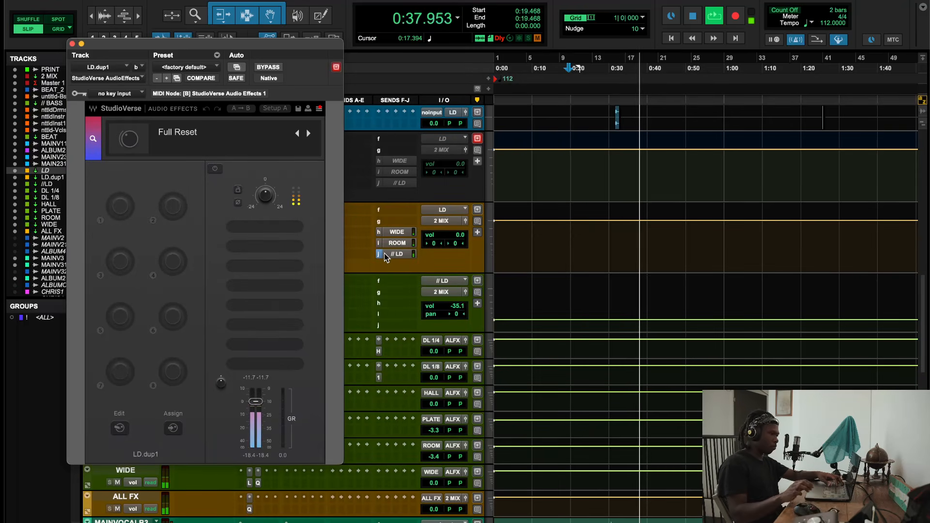
{"action": "key", "text": "space"}
{"action": "left_click", "coordinate": [264, 229]}
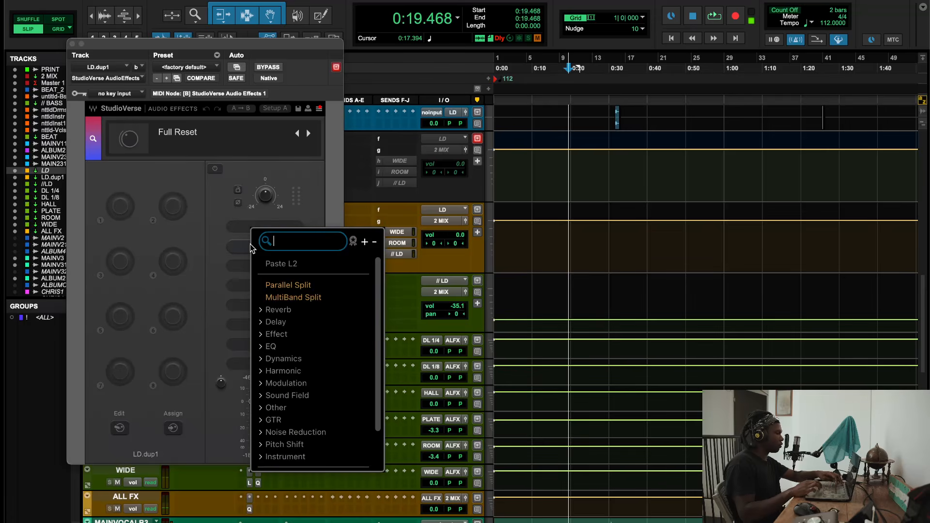
{"action": "type", "text": "L2"}
{"action": "left_click", "coordinate": [298, 283]}
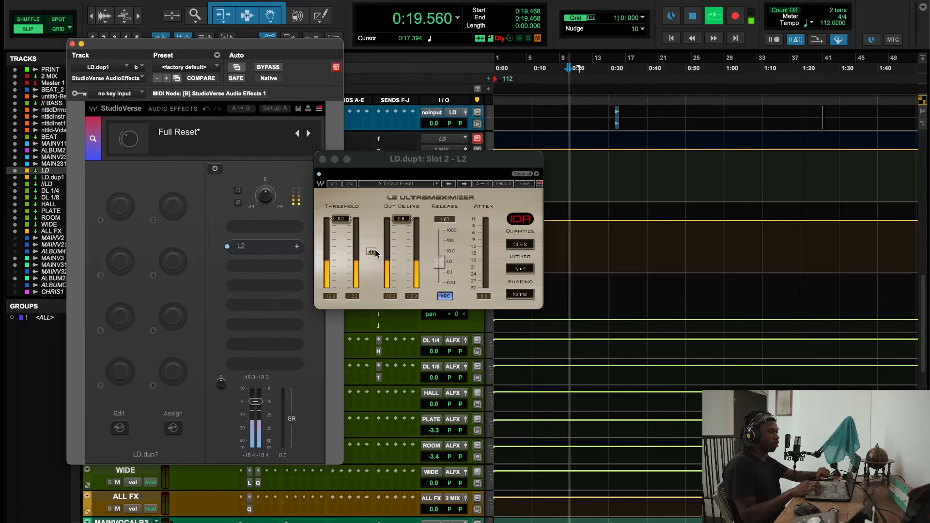
Step: Lower the L2's linked Threshold and Out Ceiling together to about -15.0 during playback
{"action": "left_click", "coordinate": [368, 245]}
{"action": "left_click_drag", "start_coordinate": [368, 245], "coordinate": [374, 293]}
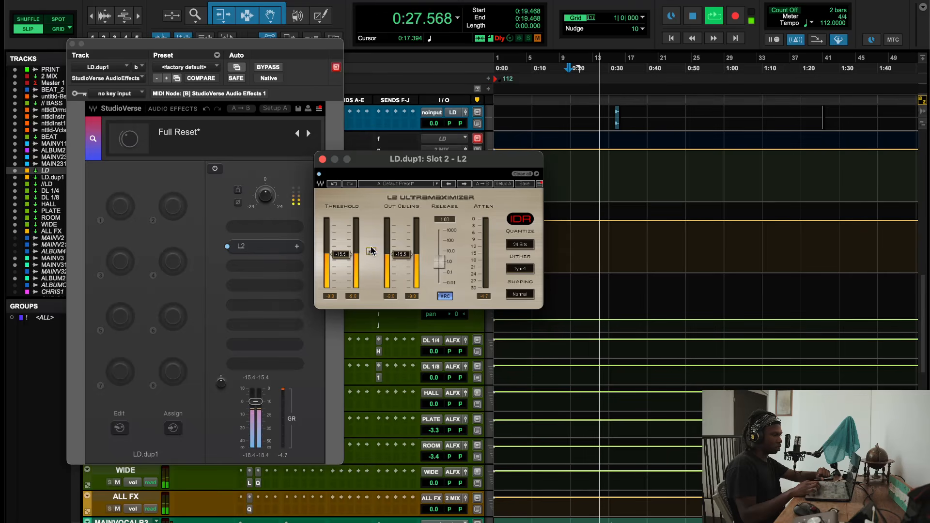
{"action": "left_click_drag", "start_coordinate": [370, 250], "coordinate": [369, 248]}
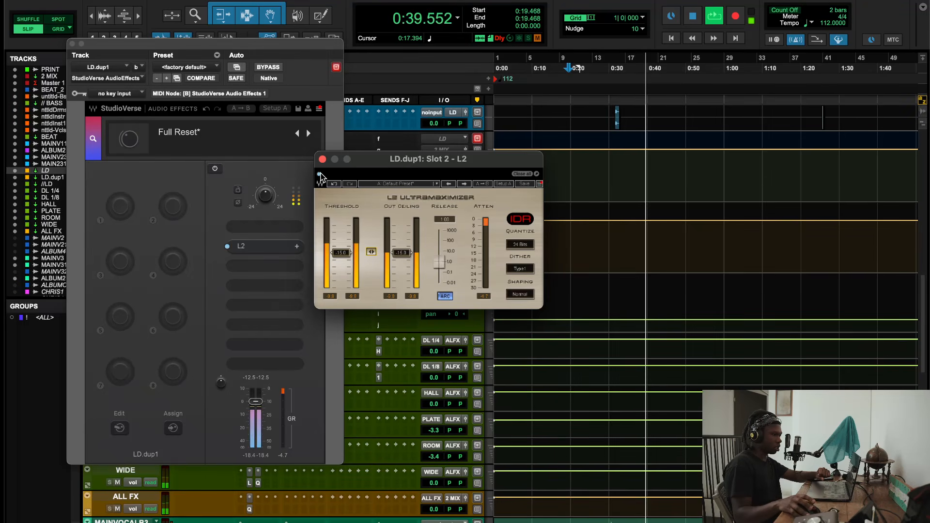
Step: Close the plug-in windows and mute the BG track
{"action": "left_click", "coordinate": [72, 44], "text": "alt"}
{"action": "scroll", "coordinate": [193, 363], "scroll_direction": "down", "scroll_amount": 10}
{"action": "scroll", "coordinate": [192, 362], "scroll_direction": "down", "scroll_amount": 5}
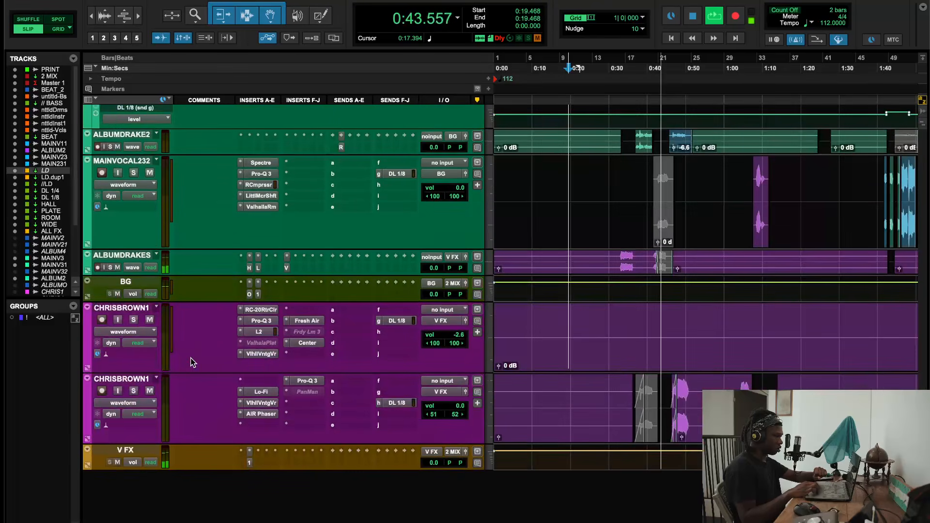
{"action": "left_click", "coordinate": [117, 293]}
{"action": "scroll", "coordinate": [118, 295], "scroll_direction": "up", "scroll_amount": 6}
{"action": "scroll", "coordinate": [118, 339], "scroll_direction": "down", "scroll_amount": 6}
{"action": "scroll", "coordinate": [263, 303], "scroll_direction": "up", "scroll_amount": 8}
Step: Reopen L2 in the LD.dup1 StudioVerse chain, compare the sound with its bypass, and stop playback
{"action": "left_click", "coordinate": [263, 304]}
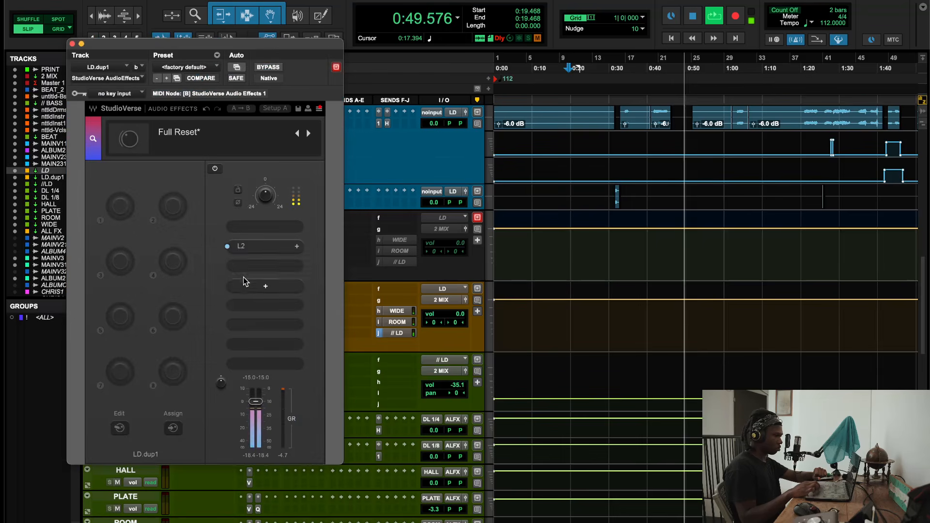
{"action": "left_click", "coordinate": [258, 246]}
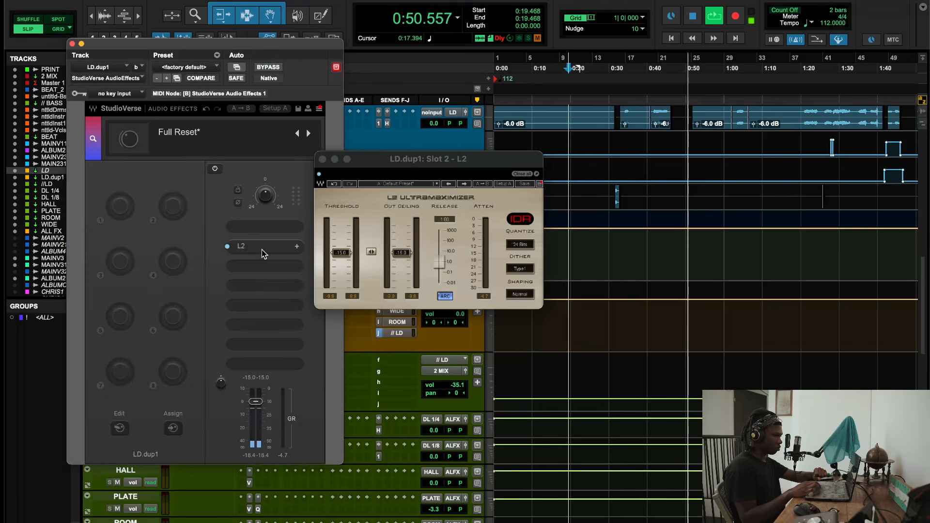
{"action": "left_click", "coordinate": [318, 176]}
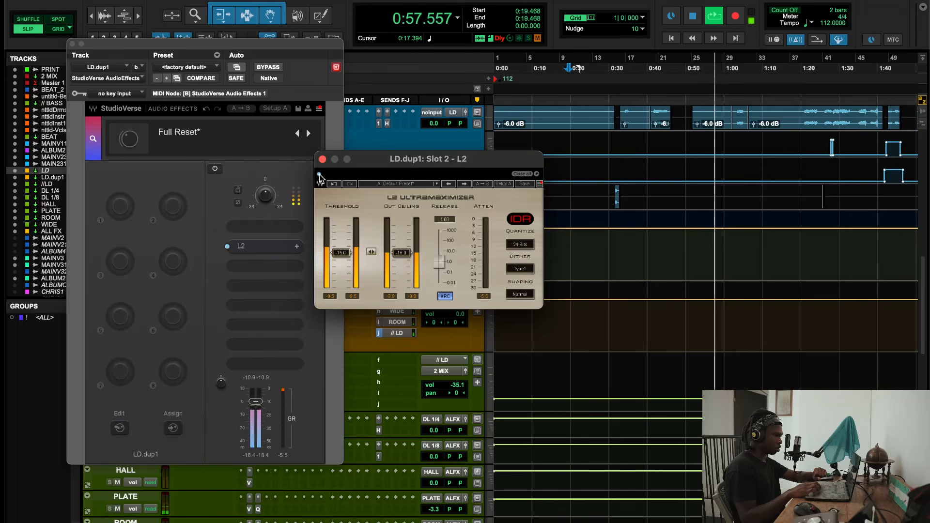
{"action": "key", "text": "space"}
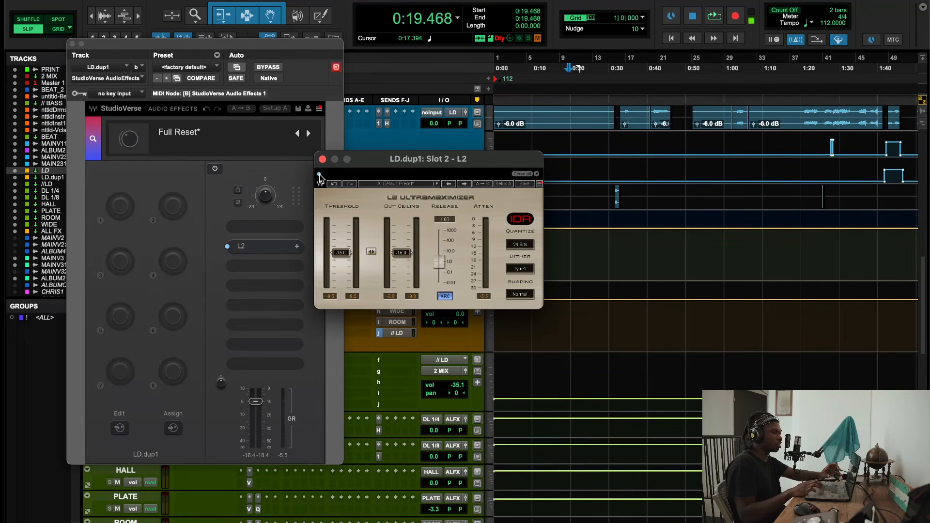
Step: Close the L2 window and load Ozone 11 Vintage Tape into the empty slot directly below L2
{"action": "left_click", "coordinate": [260, 267]}
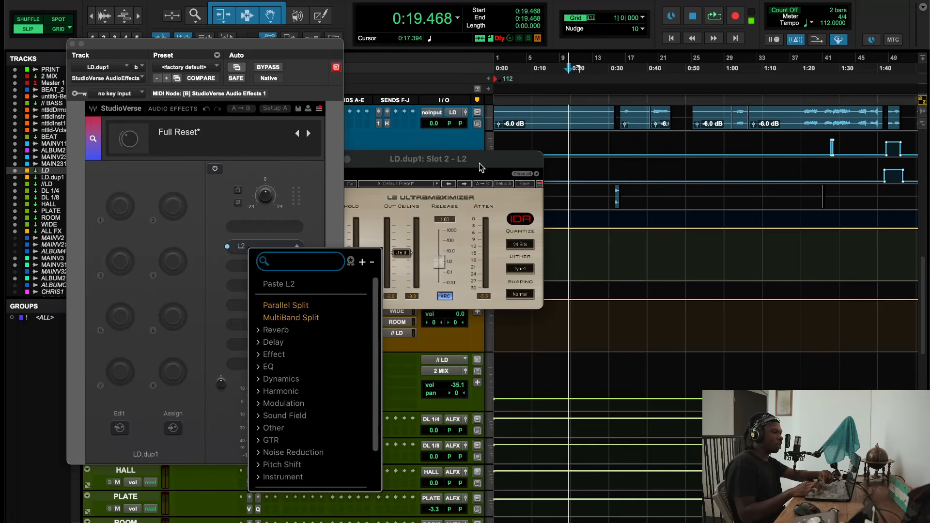
{"action": "left_click", "coordinate": [481, 168]}
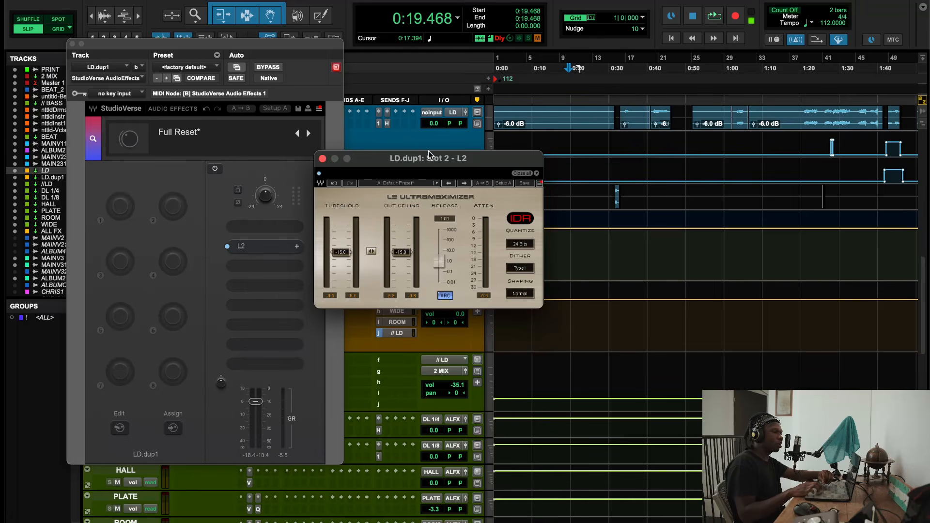
{"action": "left_click", "coordinate": [322, 158]}
{"action": "left_click", "coordinate": [256, 268]}
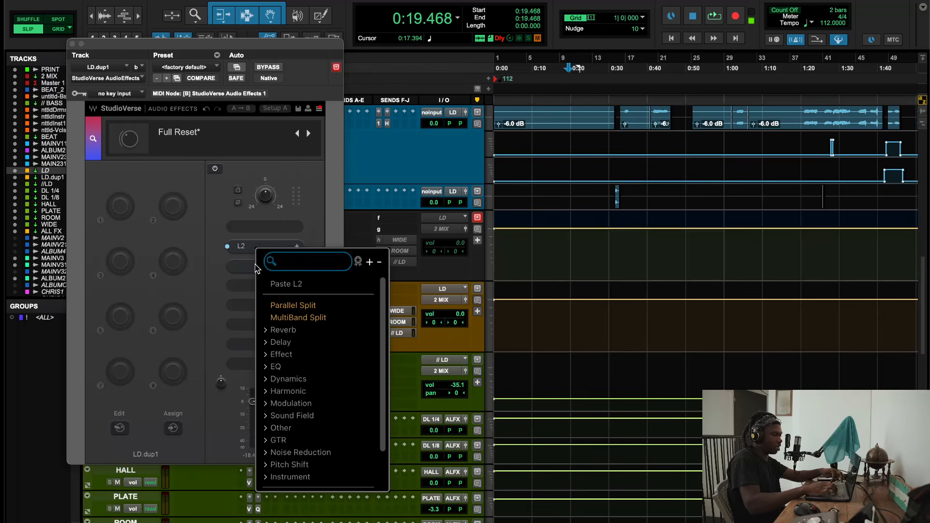
{"action": "type", "text": "vintag"}
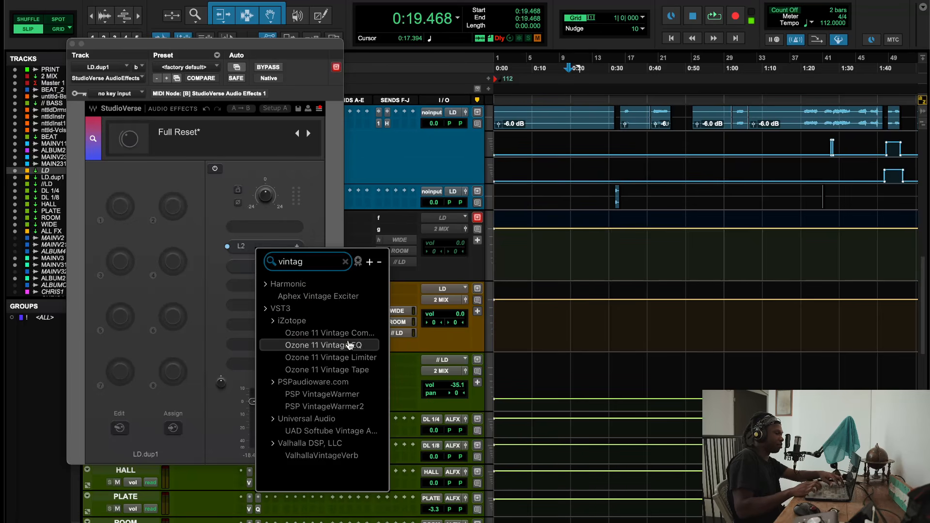
{"action": "left_click", "coordinate": [348, 370]}
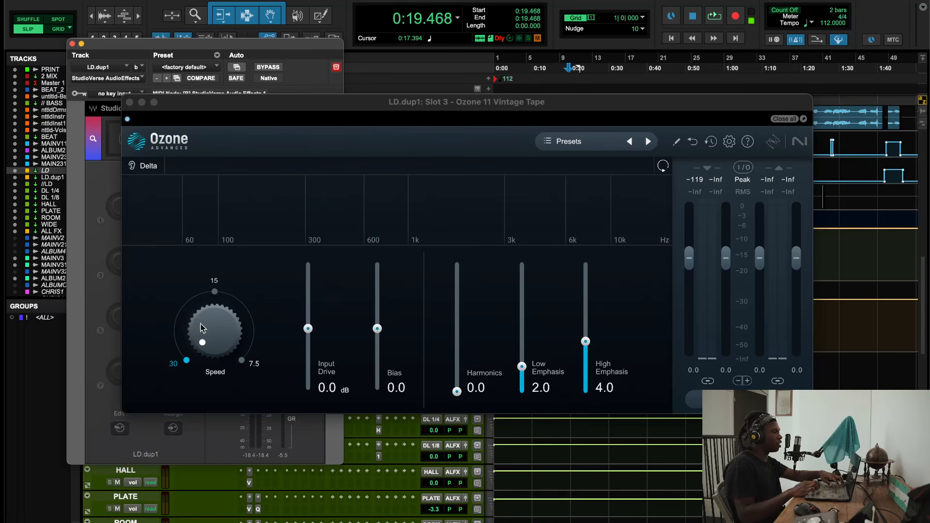
Step: Set the Vintage Tape speed to 15 and compare the effect with its bypass during playback
{"action": "left_click", "coordinate": [202, 329]}
{"action": "key", "text": "space"}
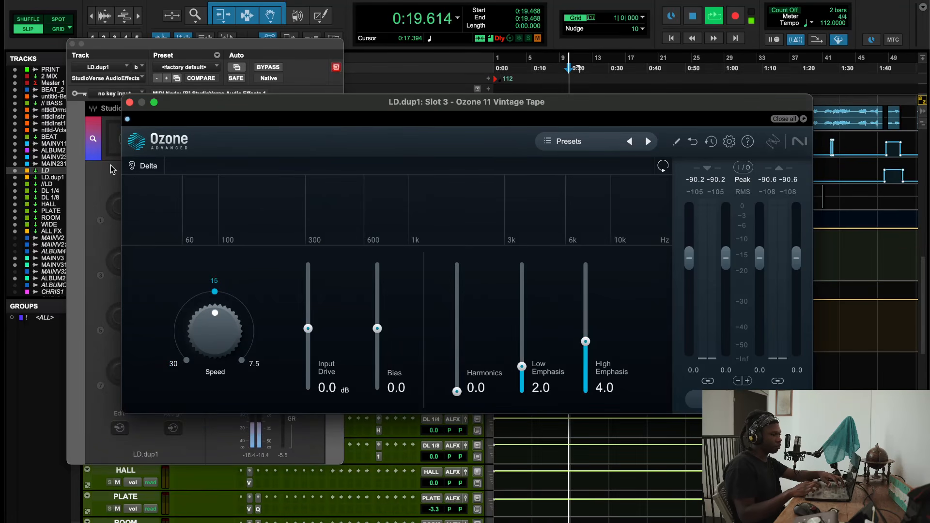
{"action": "left_click", "coordinate": [126, 119]}
{"action": "left_click", "coordinate": [127, 120]}
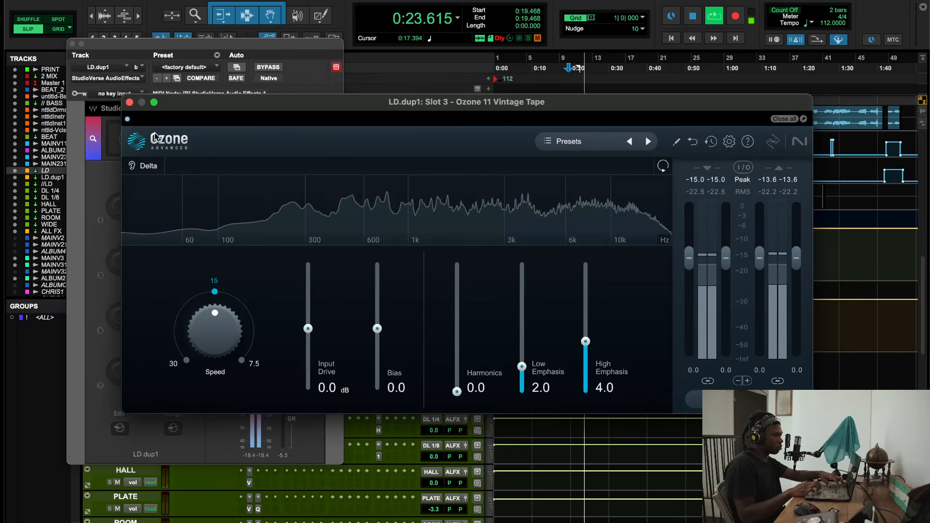
Step: Set the Vintage Tape's High Emphasis to 0.0, compare it with bypass, and close its window
{"action": "left_click_drag", "start_coordinate": [585, 341], "coordinate": [584, 521]}
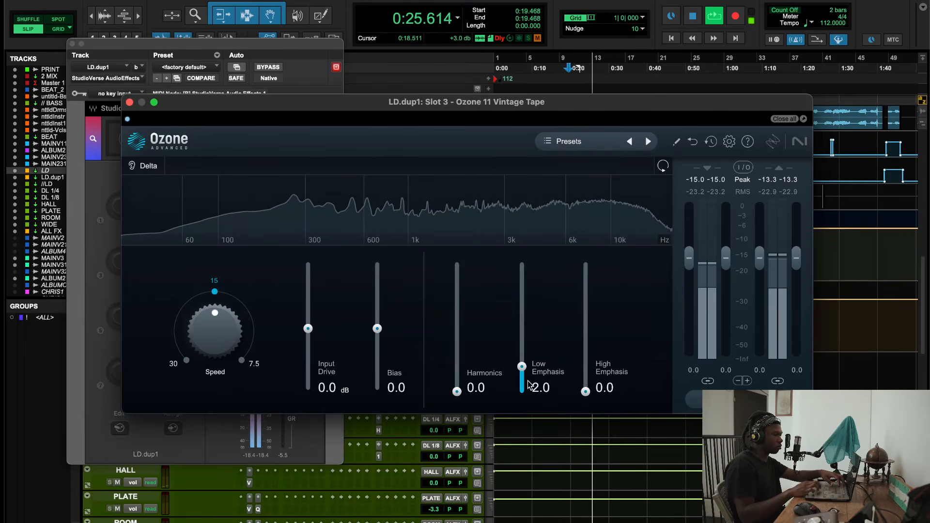
{"action": "left_click", "coordinate": [128, 119]}
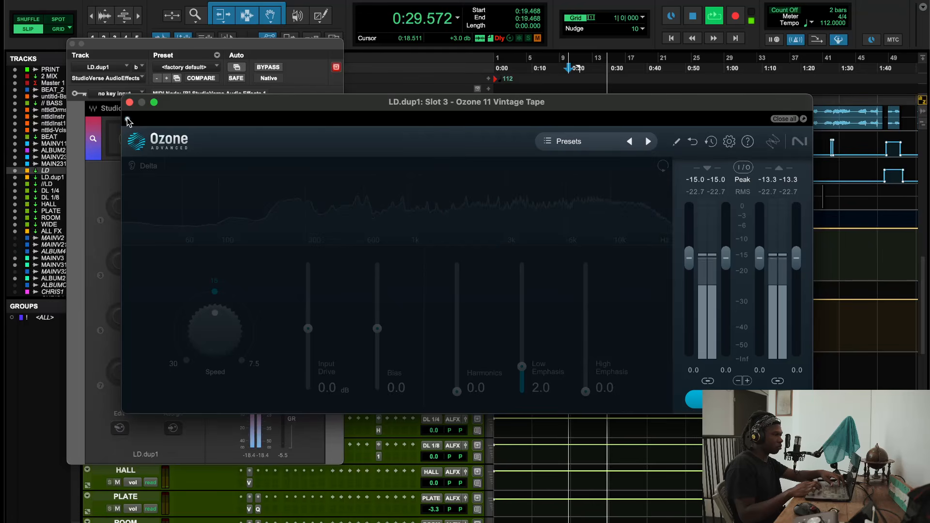
{"action": "left_click", "coordinate": [128, 119]}
{"action": "left_click", "coordinate": [129, 102]}
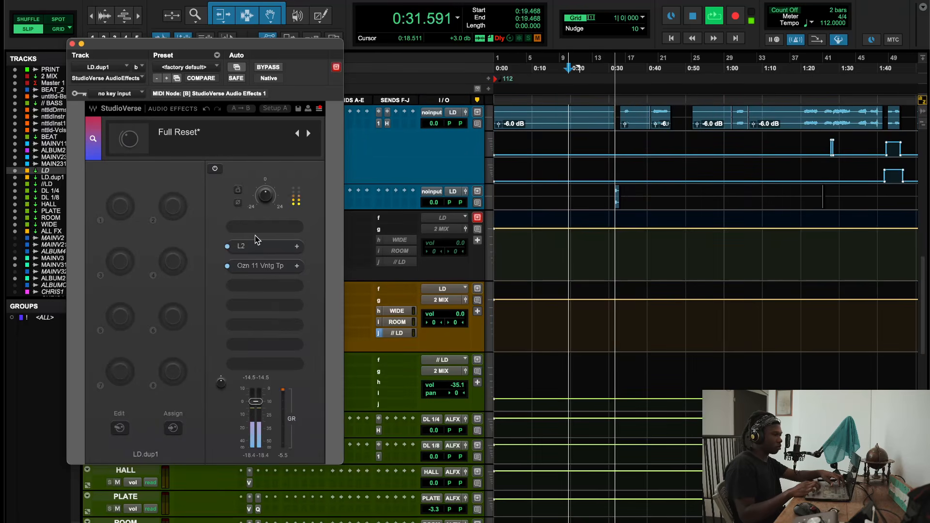
Step: Move L2 to the first slot of the chain and Vintage Tape to the second slot
{"action": "left_click_drag", "start_coordinate": [264, 246], "coordinate": [252, 230]}
{"action": "left_click_drag", "start_coordinate": [252, 265], "coordinate": [251, 248]}
{"action": "left_click", "coordinate": [251, 249]}
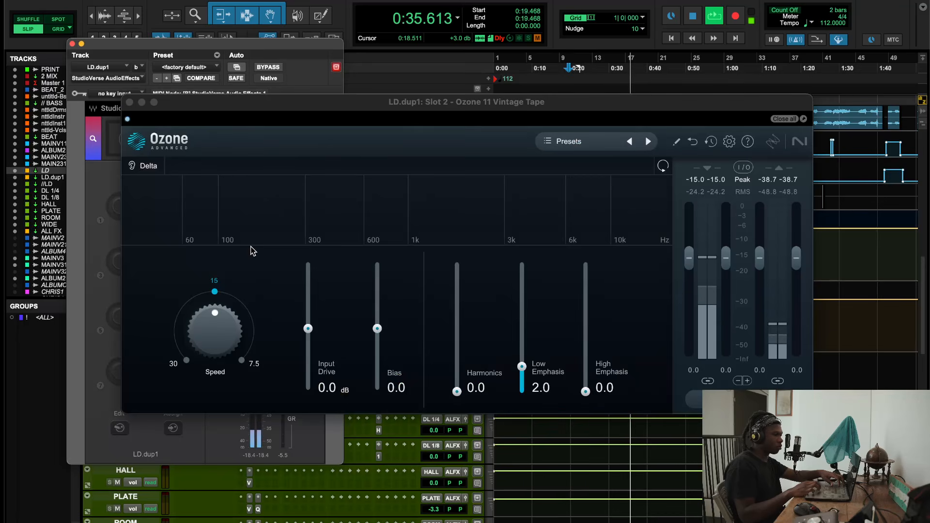
{"action": "left_click", "coordinate": [129, 104]}
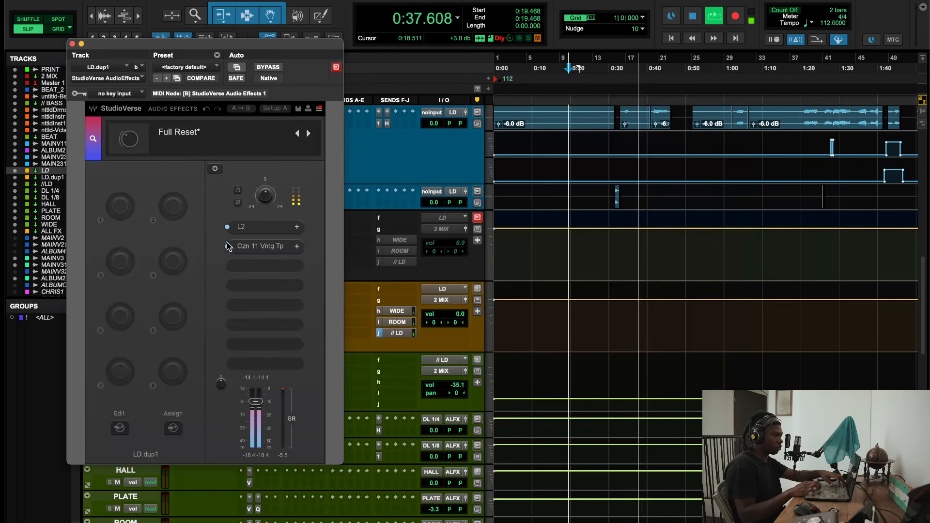
Step: Load the C4 multiband processor into the fourth slot of the StudioVerse chain
{"action": "left_click", "coordinate": [255, 286]}
{"action": "type", "text": "n"}
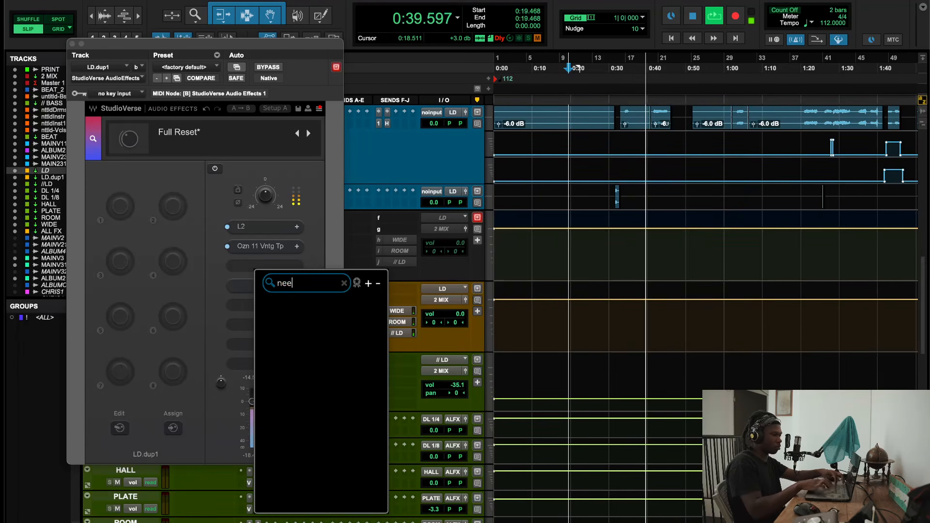
{"action": "key", "text": "BackSpace"}
{"action": "type", "text": "c4"}
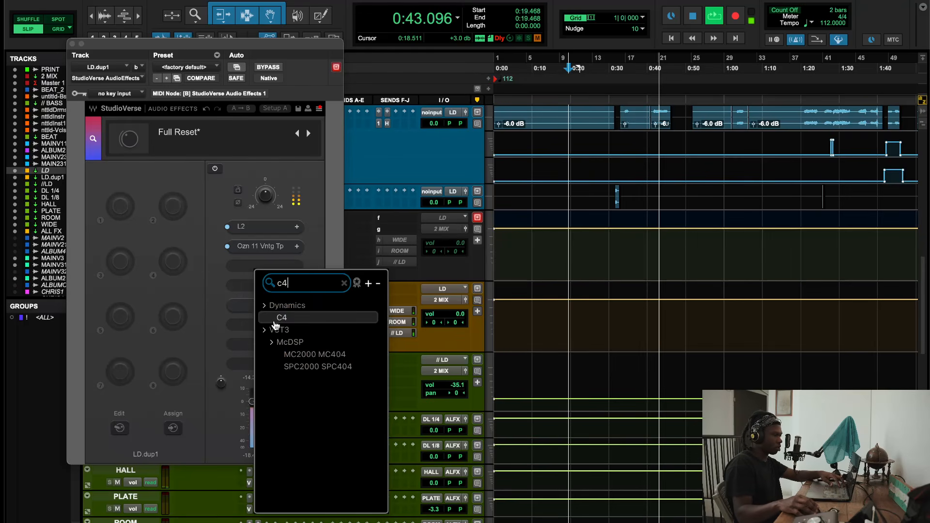
{"action": "left_click", "coordinate": [275, 318]}
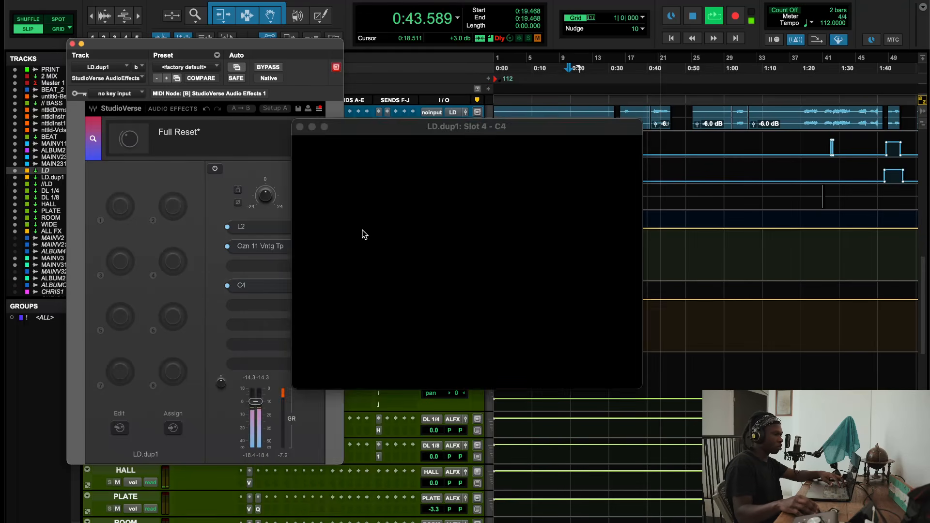
Step: Load the Vocal preset in C4, set the Range of all bands to -1.2 together, and compare with bypass
{"action": "left_click", "coordinate": [429, 156]}
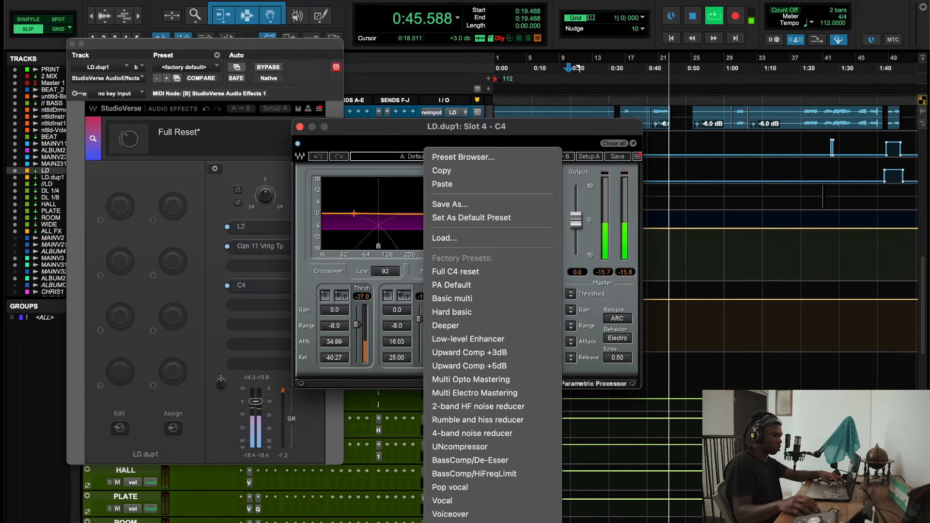
{"action": "left_click", "coordinate": [475, 442]}
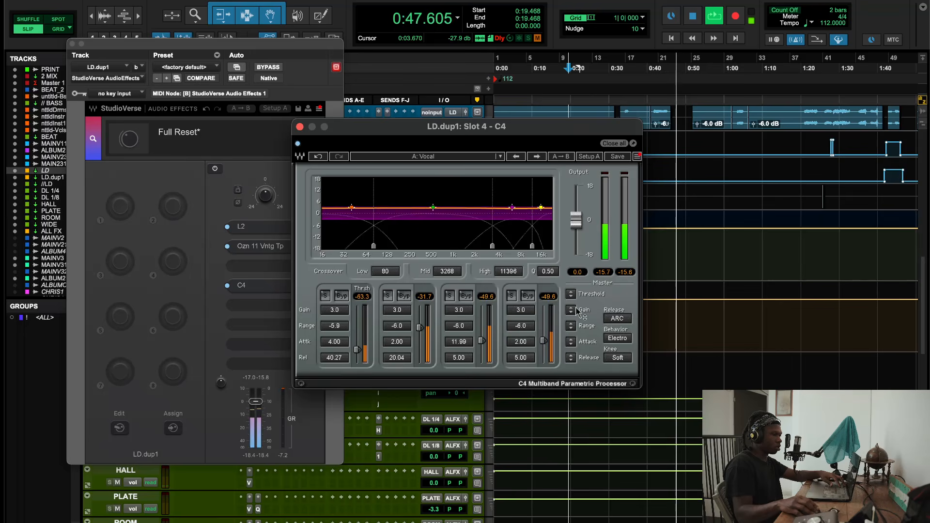
{"action": "left_click_drag", "start_coordinate": [570, 326], "coordinate": [570, 304]}
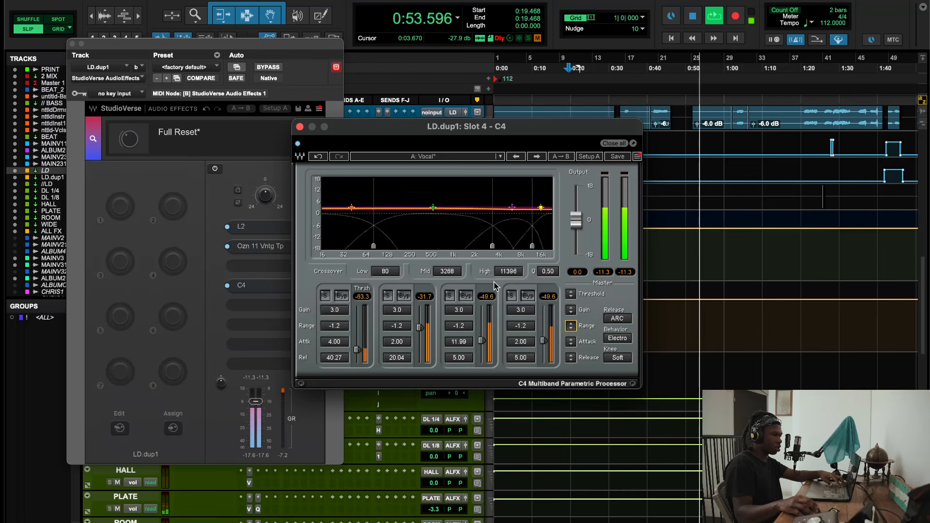
{"action": "left_click", "coordinate": [298, 144]}
{"action": "left_click", "coordinate": [298, 144]}
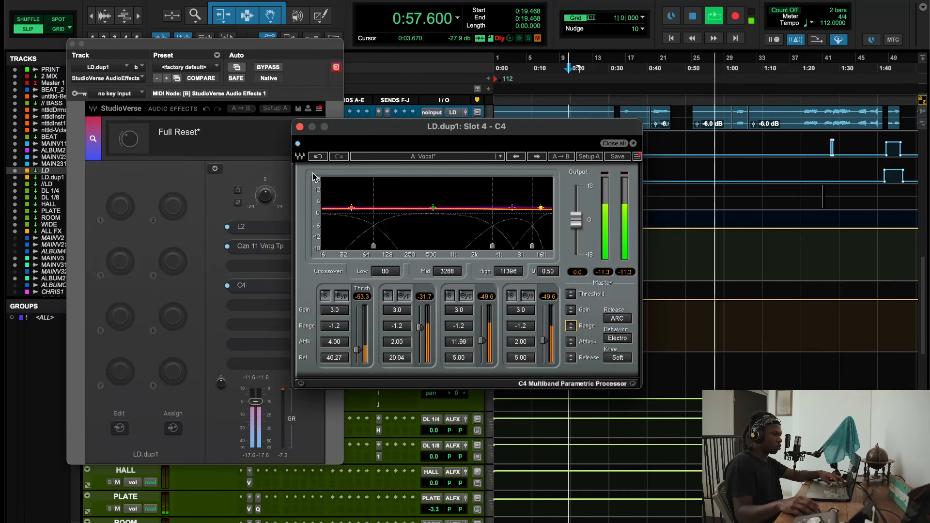
Step: Set the C4's lowest band gain to 3.0 and its highest band gain to 2.0
{"action": "left_click", "coordinate": [335, 310], "text": "alt"}
{"action": "left_click_drag", "start_coordinate": [342, 311], "coordinate": [341, 296]}
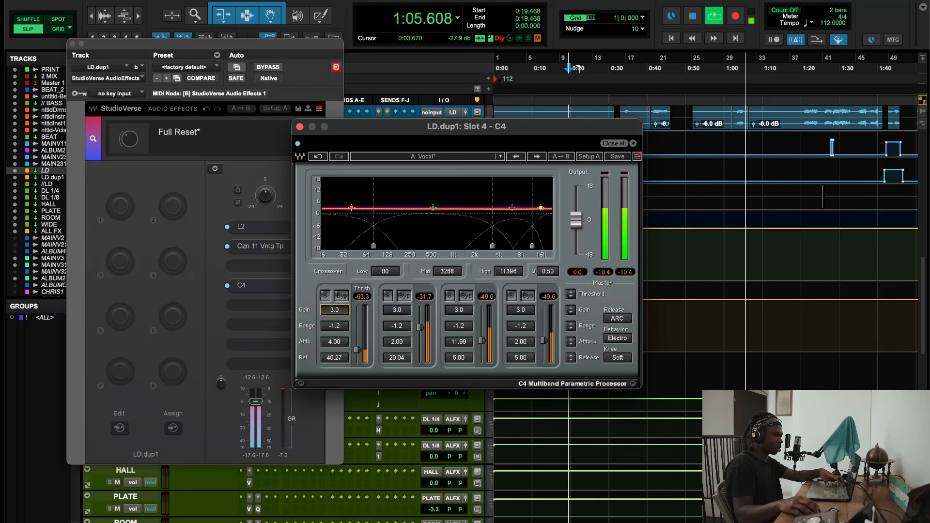
{"action": "left_click_drag", "start_coordinate": [526, 312], "coordinate": [527, 318]}
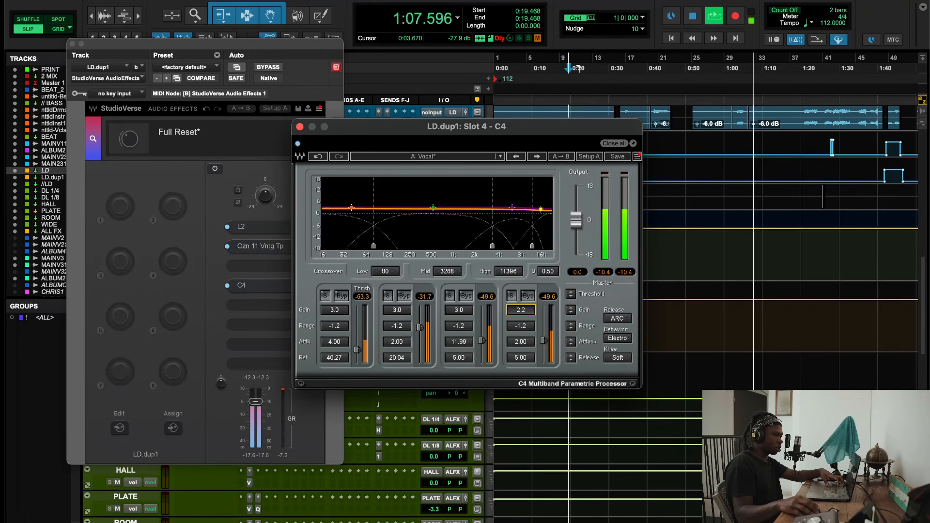
Step: Compare the adjusted C4 against its bypass, stop playback, and close the C4 window
{"action": "left_click", "coordinate": [297, 144]}
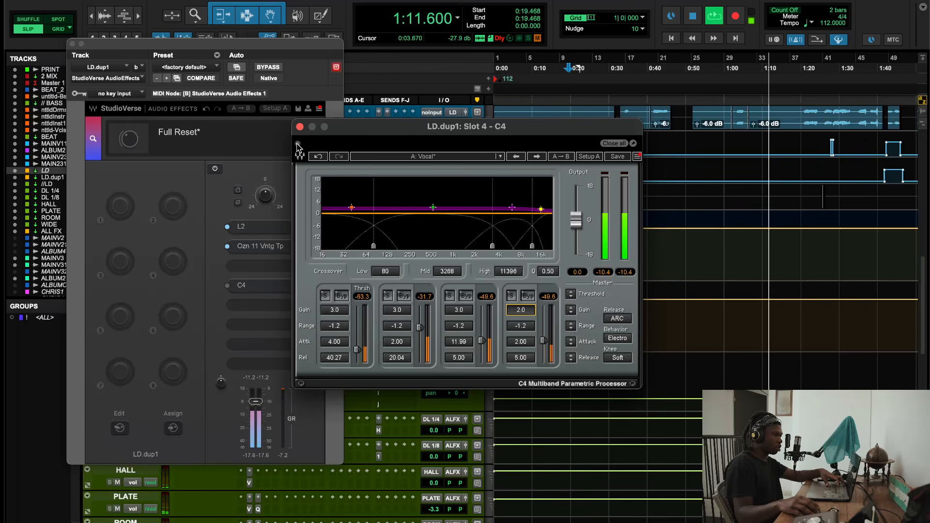
{"action": "left_click", "coordinate": [297, 143]}
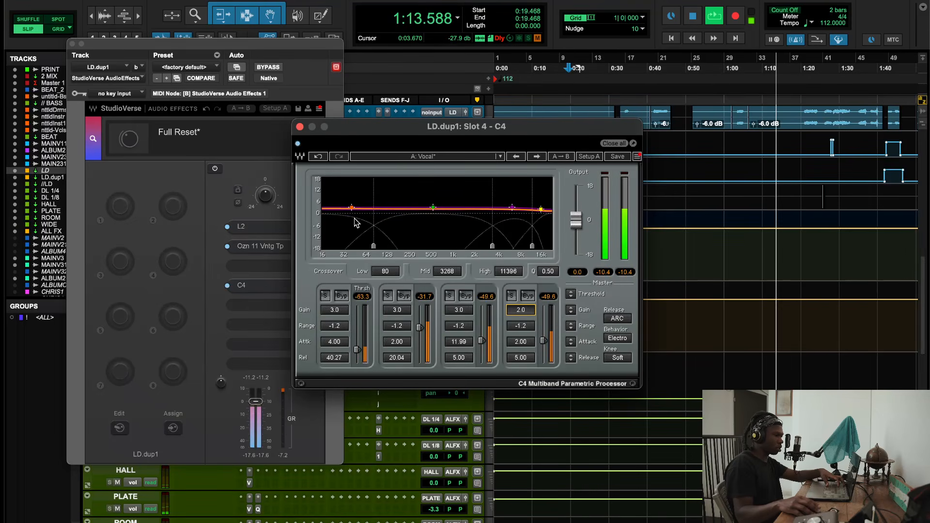
{"action": "key", "text": "space"}
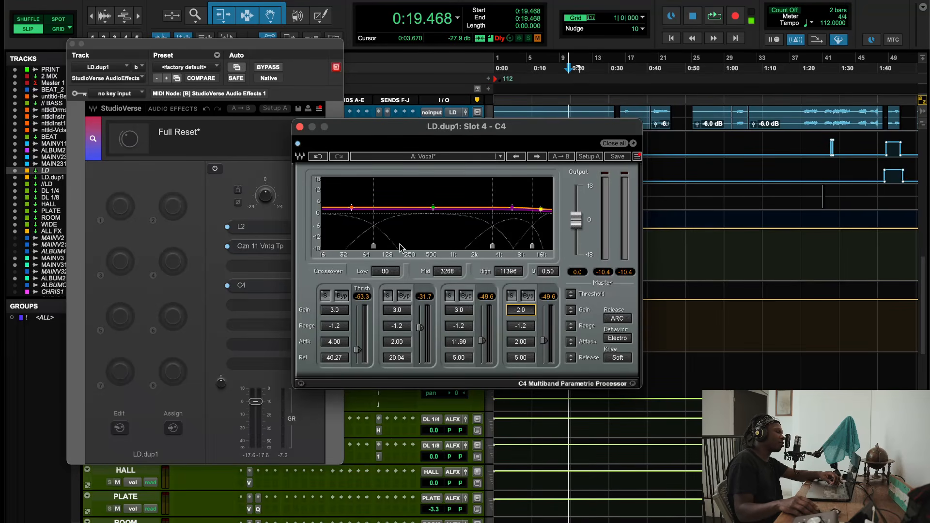
{"action": "left_click", "coordinate": [299, 128]}
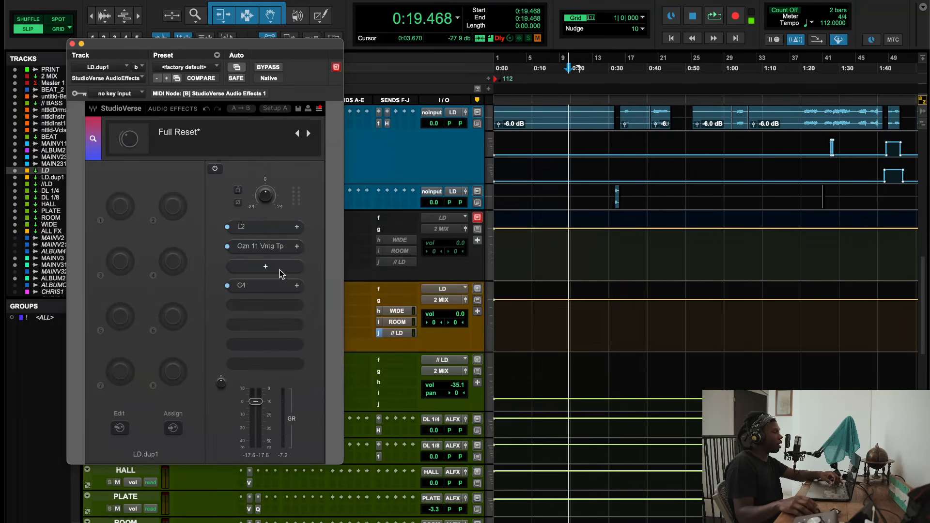
Step: Load the DeEsser into the third slot of the StudioVerse chain
{"action": "left_click", "coordinate": [280, 266]}
{"action": "type", "text": "dee"}
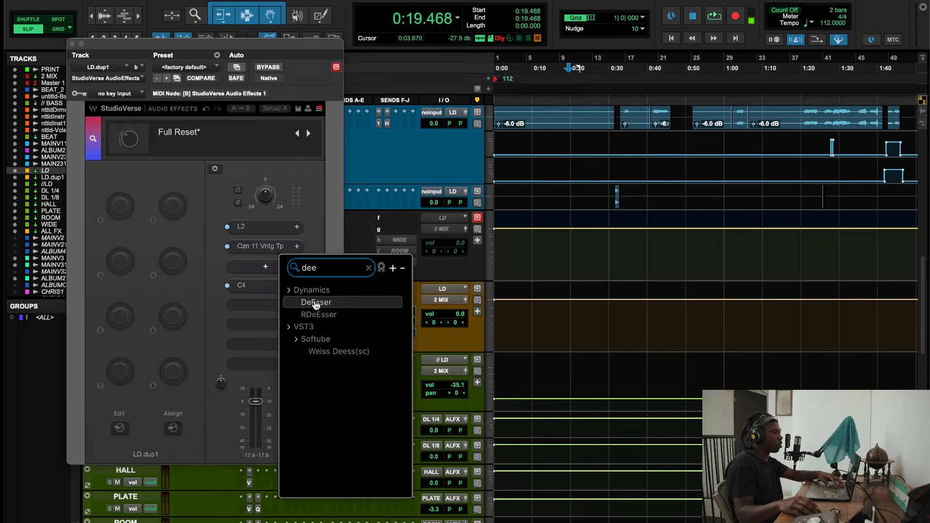
{"action": "left_click", "coordinate": [315, 302]}
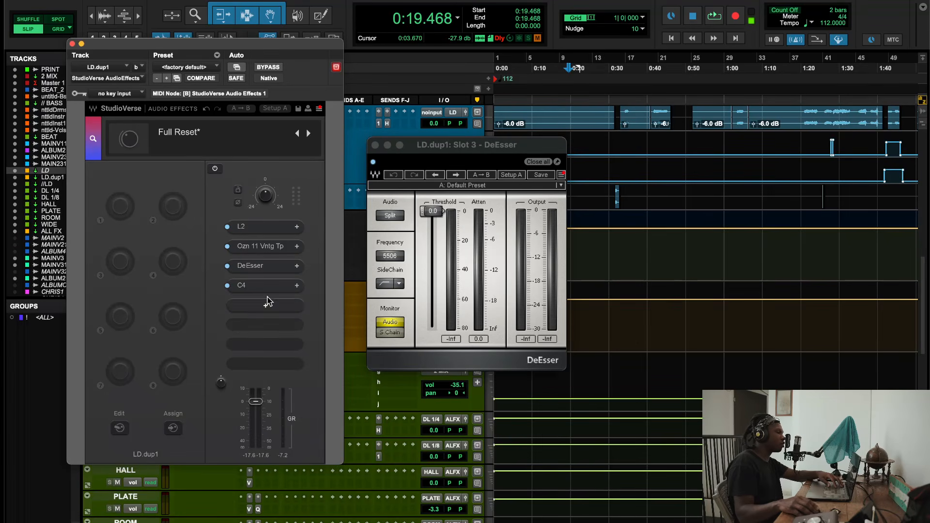
Step: Move C4 down to the sixth slot, and set the DeEsser's threshold to about -20.8 during playback
{"action": "left_click_drag", "start_coordinate": [263, 290], "coordinate": [264, 329]}
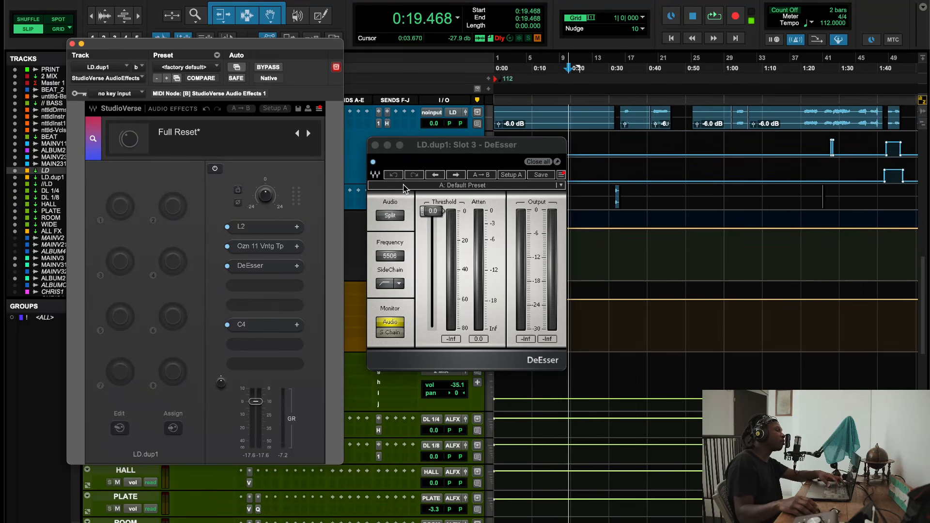
{"action": "key", "text": "space"}
{"action": "left_click_drag", "start_coordinate": [431, 211], "coordinate": [431, 241]}
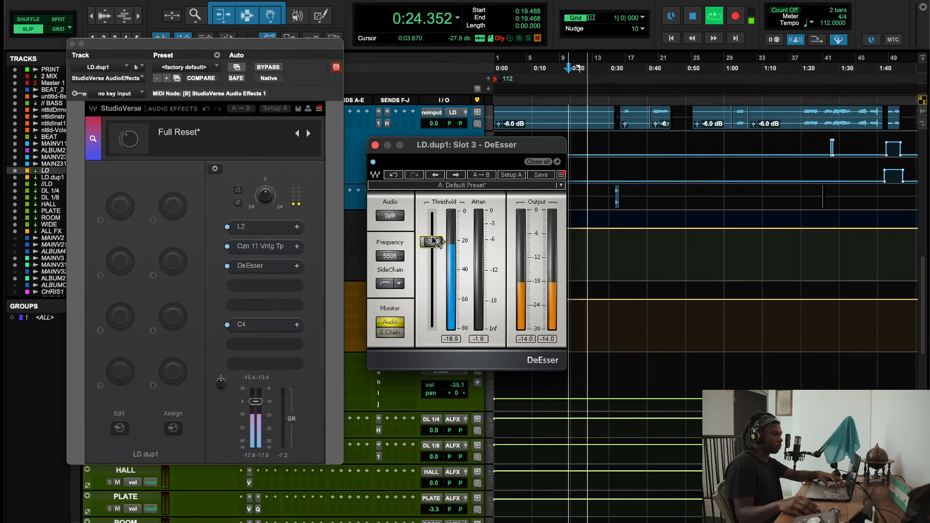
Step: Load bx_console SSL 4000 E into the fourth slot of the chain and stop playback
{"action": "left_click", "coordinate": [260, 290]}
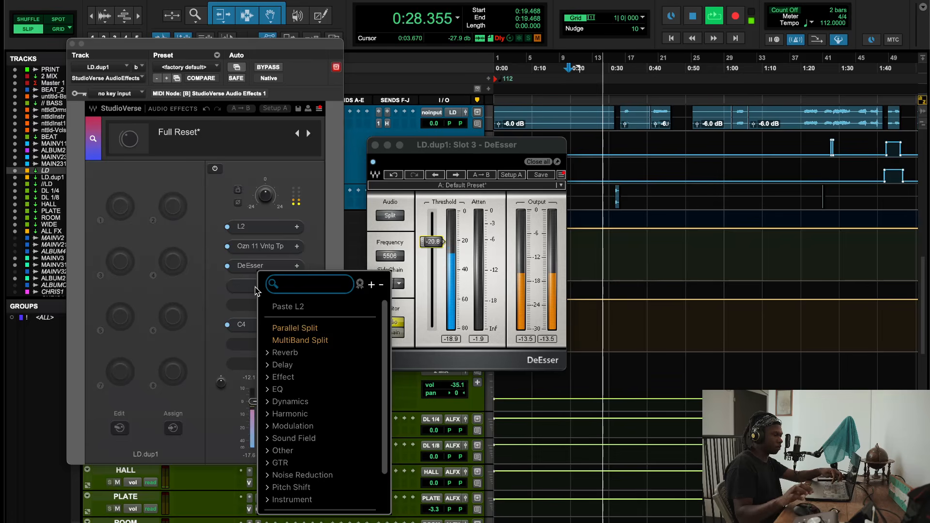
{"action": "type", "text": "bx c"}
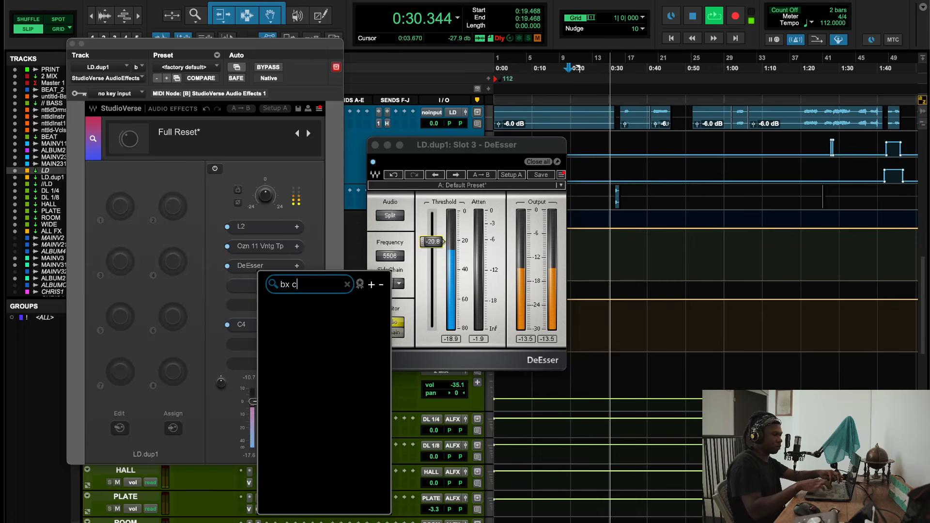
{"action": "key", "text": "BackSpace"}
{"action": "key", "text": "BackSpace"}
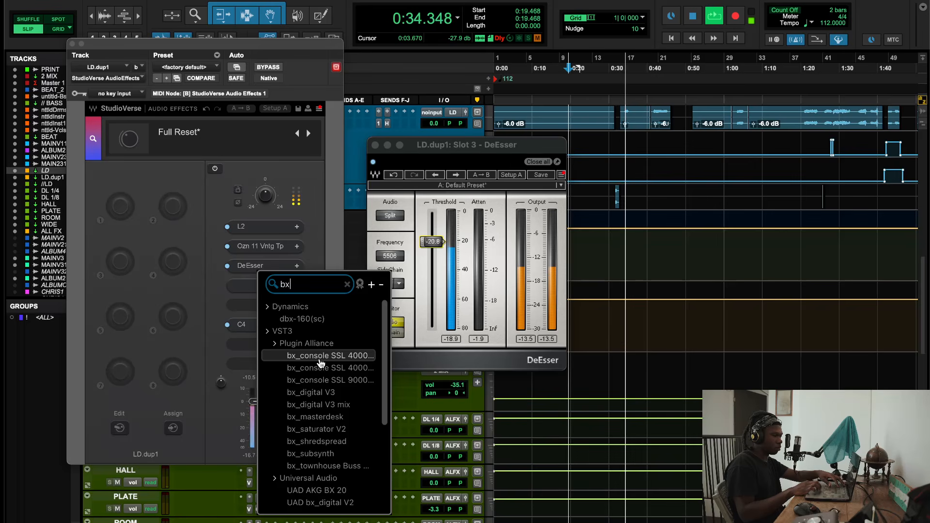
{"action": "key", "text": "super+a"}
{"action": "type", "text": "ns"}
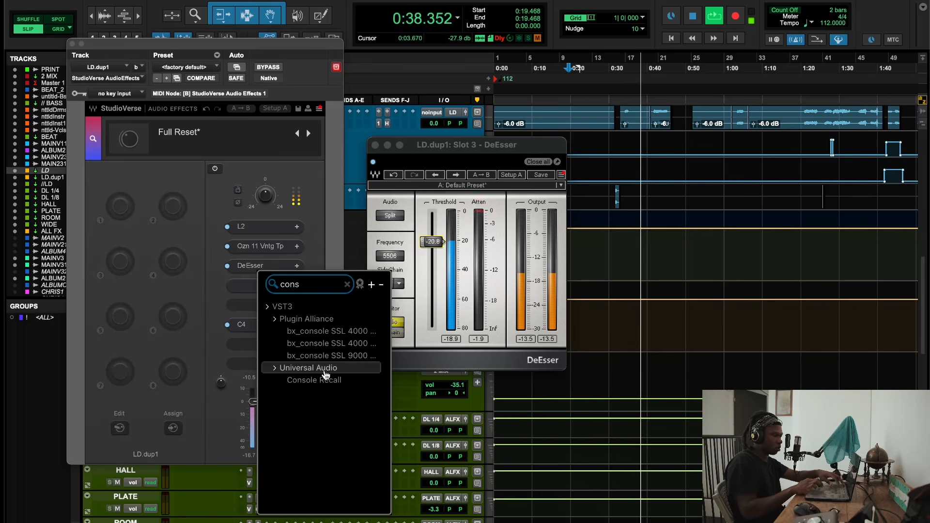
{"action": "left_click", "coordinate": [362, 332]}
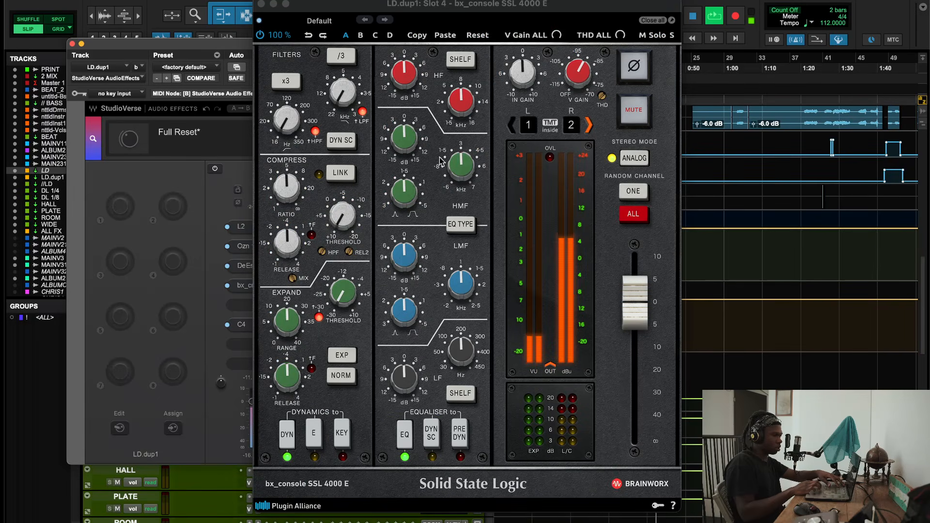
{"action": "key", "text": "space"}
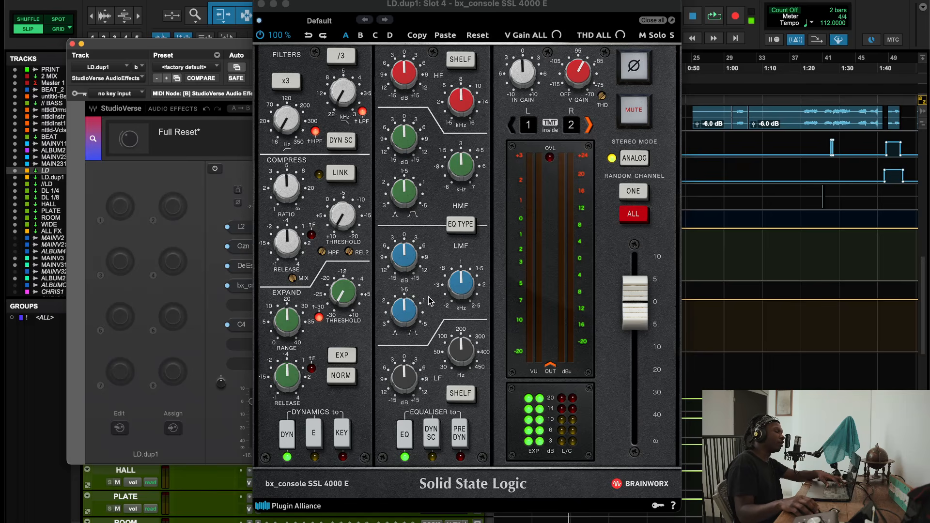
Step: During playback, boost the console's LF gain slightly and lower the LF frequency to about 100 Hz
{"action": "key", "text": "space"}
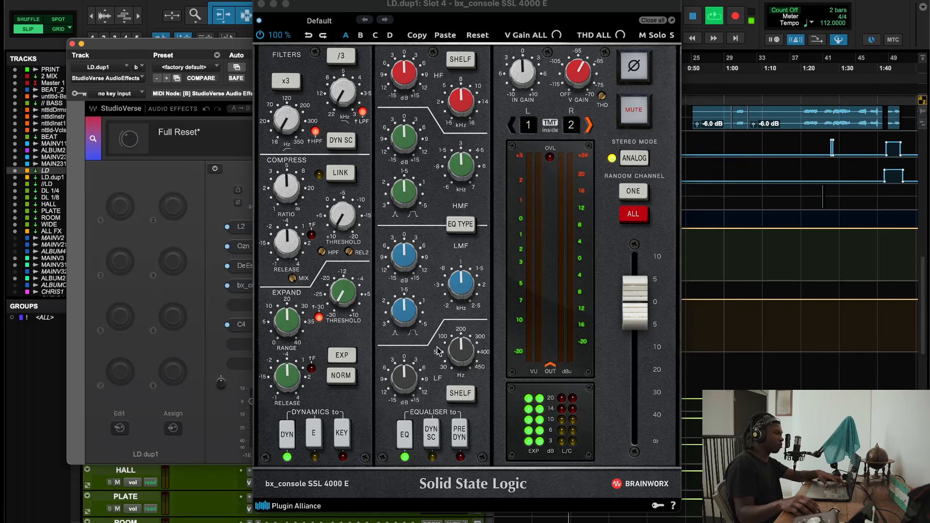
{"action": "left_click_drag", "start_coordinate": [419, 381], "coordinate": [454, 374]}
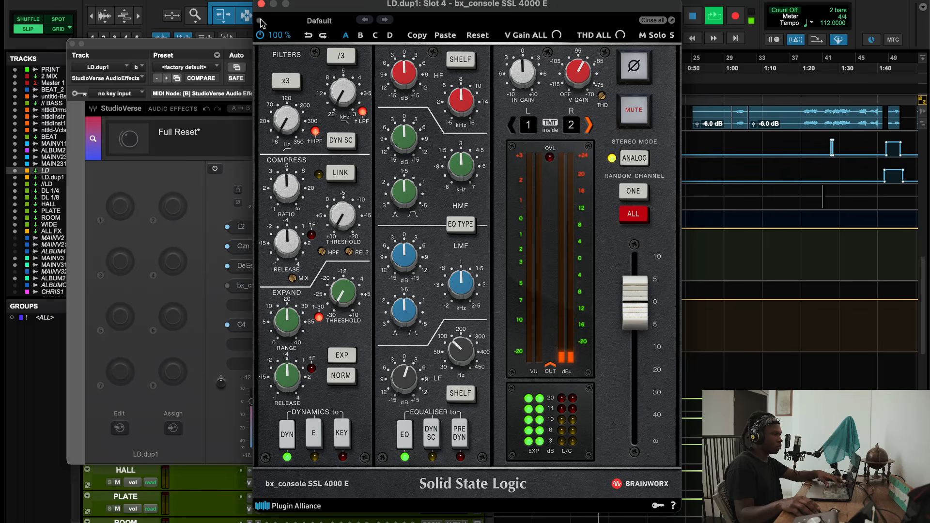
{"action": "left_click_drag", "start_coordinate": [460, 340], "coordinate": [460, 342]}
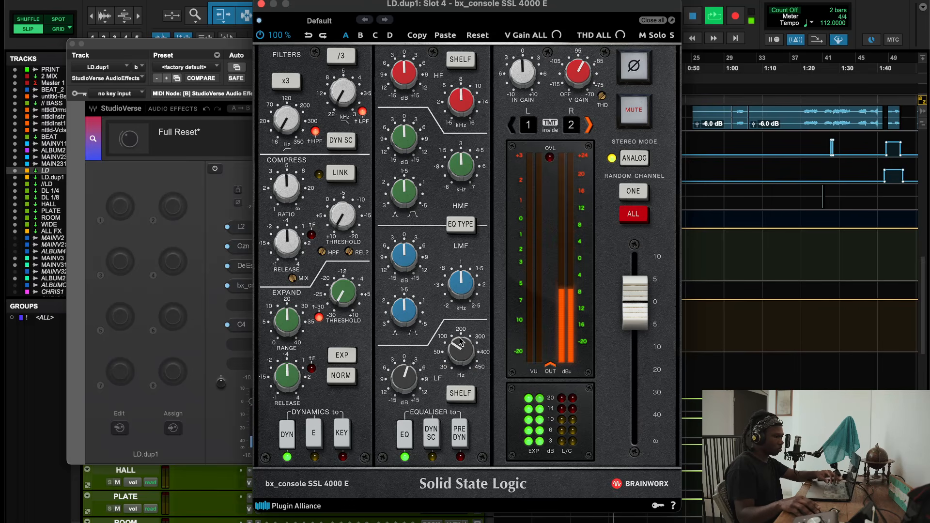
Step: Set the console's LMF band to about 1.1 kHz with a narrow Q and a slight gain cut, and stop playback
{"action": "left_click_drag", "start_coordinate": [395, 259], "coordinate": [396, 242]}
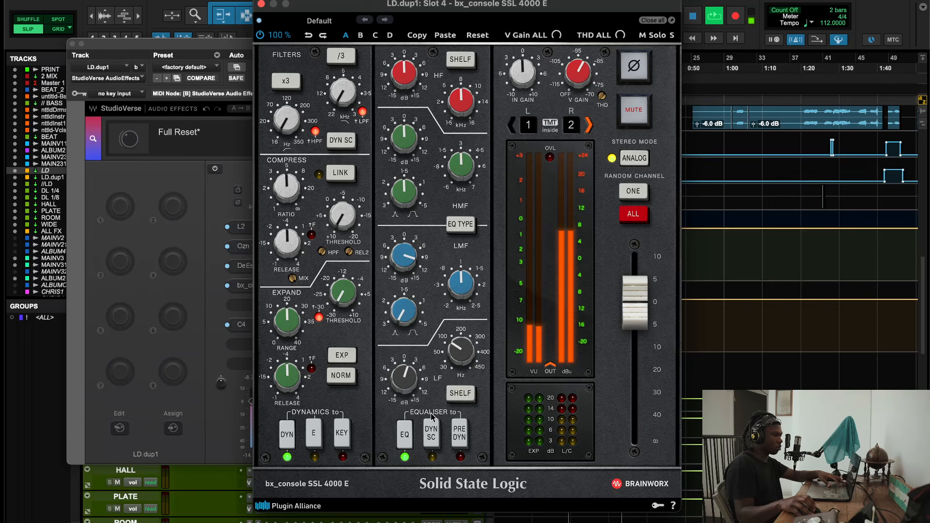
{"action": "left_click_drag", "start_coordinate": [462, 299], "coordinate": [462, 294]}
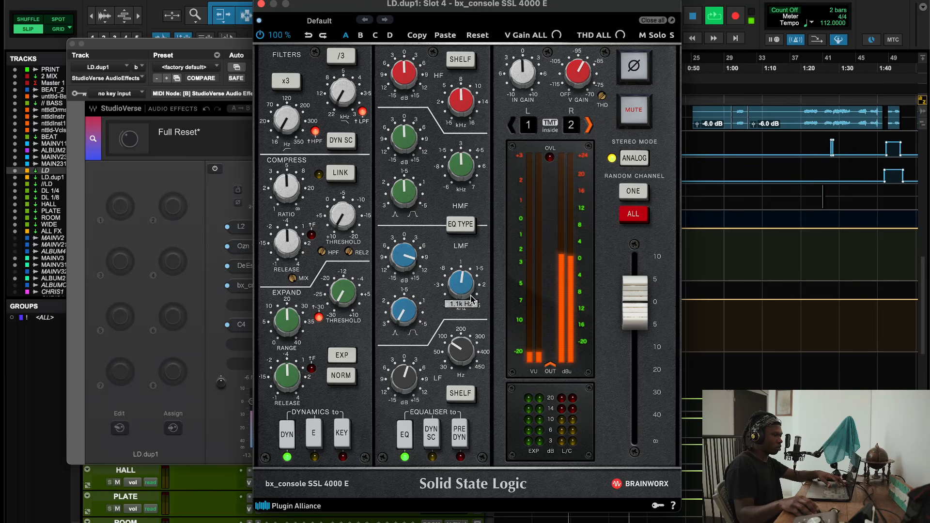
{"action": "left_click_drag", "start_coordinate": [401, 260], "coordinate": [401, 269]}
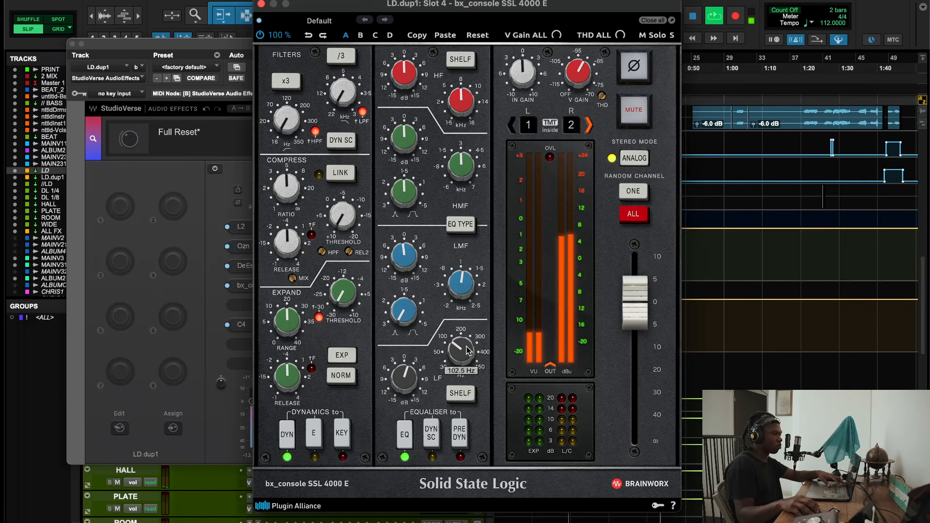
{"action": "key", "text": "space"}
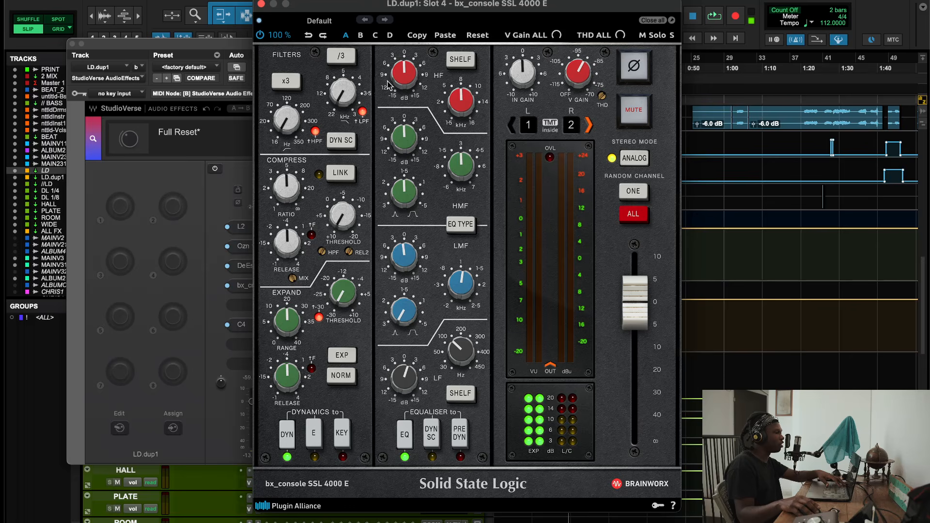
Step: Play the vocal and compare the whole StudioVerse chain against its bypass, moving the console window aside
{"action": "key", "text": "space"}
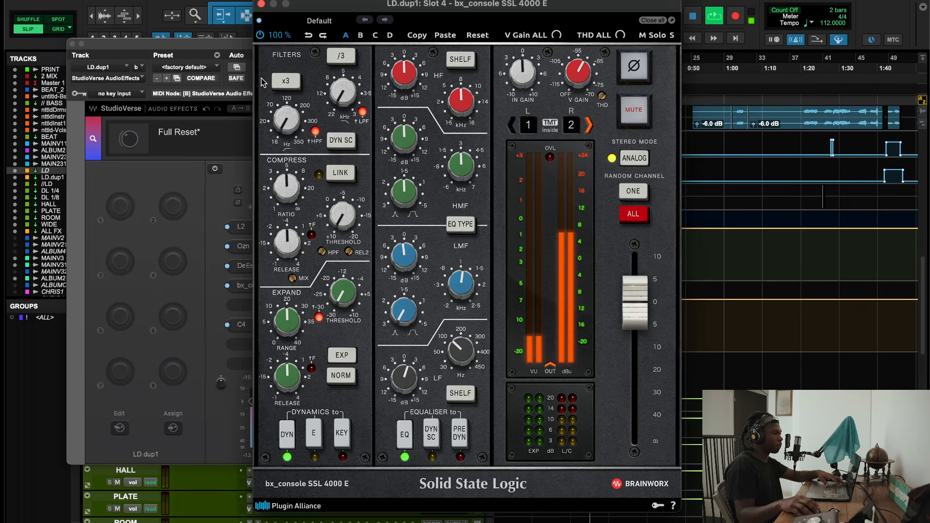
{"action": "left_click", "coordinate": [230, 44]}
{"action": "left_click", "coordinate": [268, 68]}
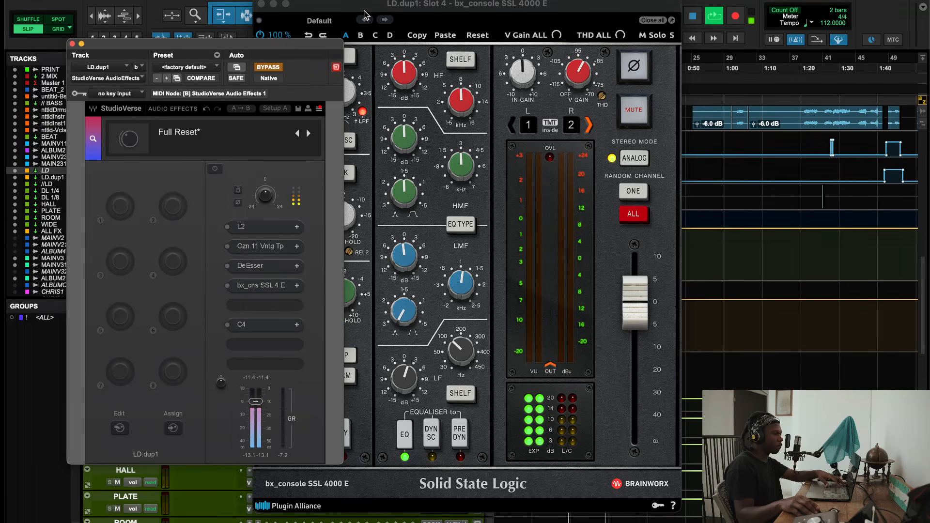
{"action": "left_click_drag", "start_coordinate": [364, 10], "coordinate": [430, 4]}
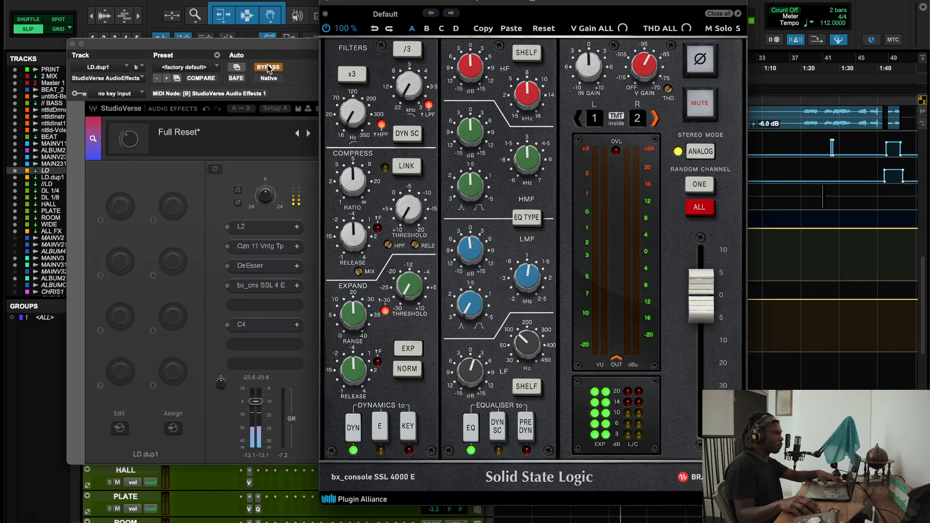
{"action": "left_click", "coordinate": [268, 68]}
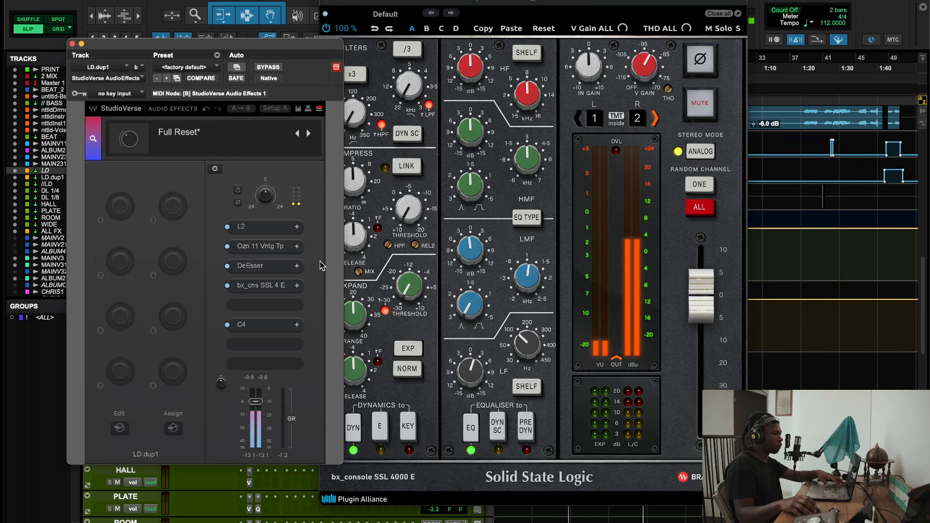
Step: Review the L2 and Ozone 11 Vintage Tape settings in the first two slots, and close their windows
{"action": "left_click", "coordinate": [254, 228]}
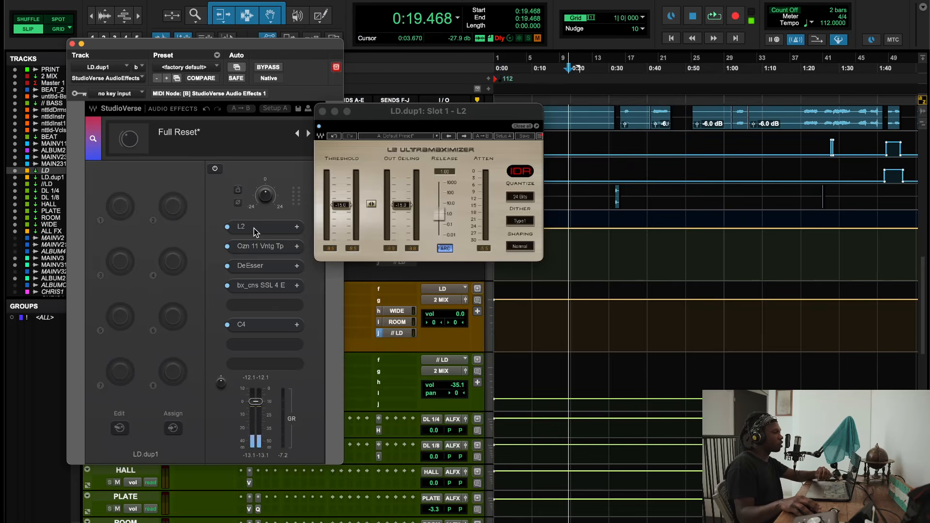
{"action": "left_click", "coordinate": [269, 246]}
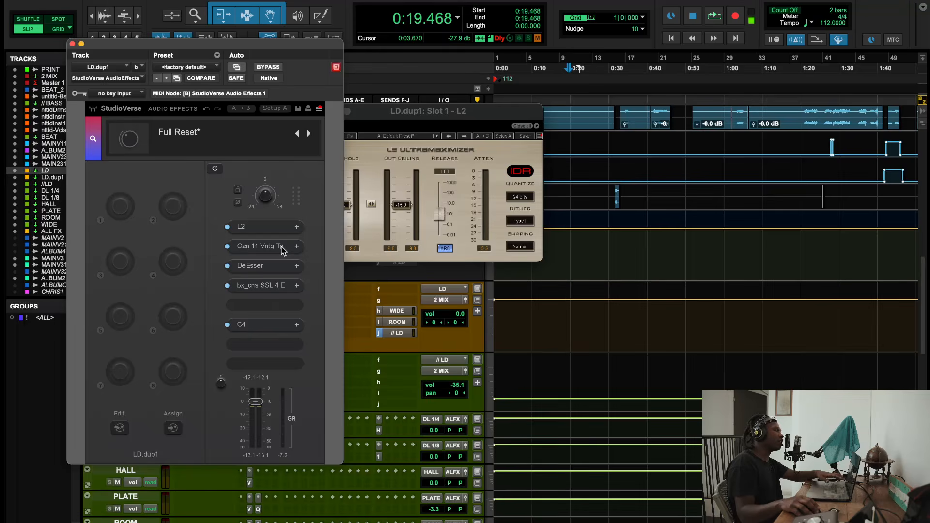
{"action": "left_click", "coordinate": [129, 102]}
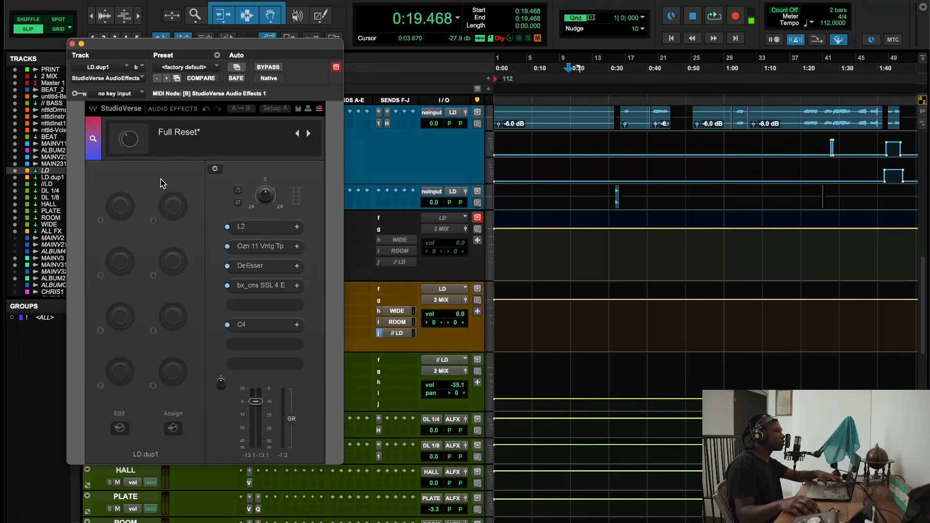
{"action": "left_click", "coordinate": [266, 248]}
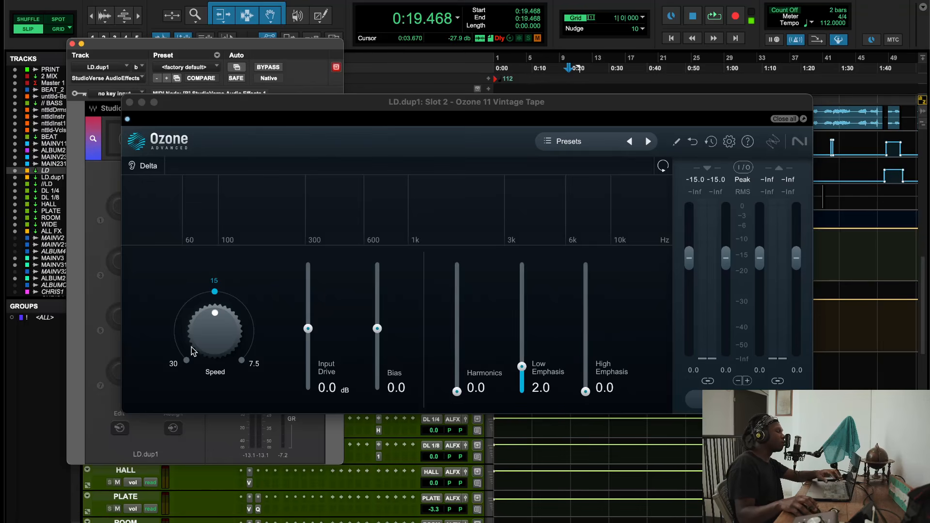
{"action": "left_click", "coordinate": [130, 103]}
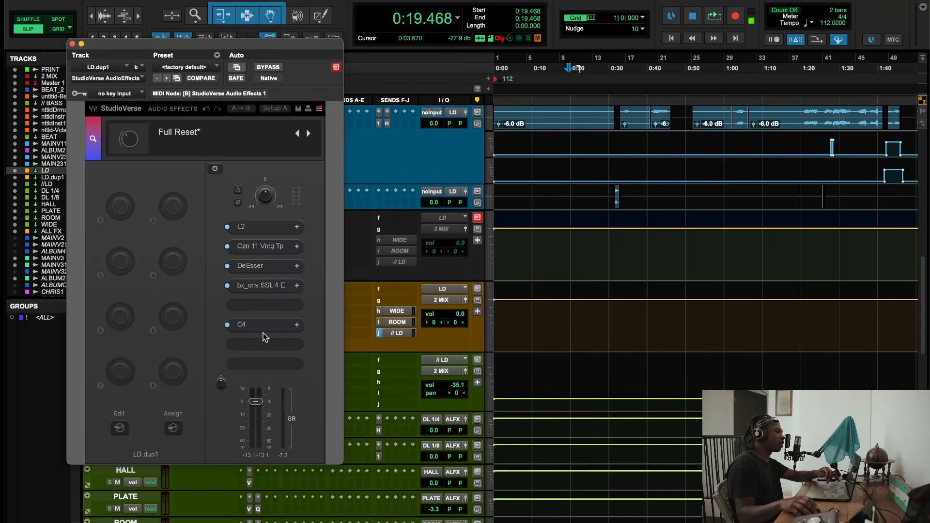
Step: Load MV2 into the seventh slot of the chain, and remove it again
{"action": "left_click", "coordinate": [255, 308]}
{"action": "left_click", "coordinate": [222, 325]}
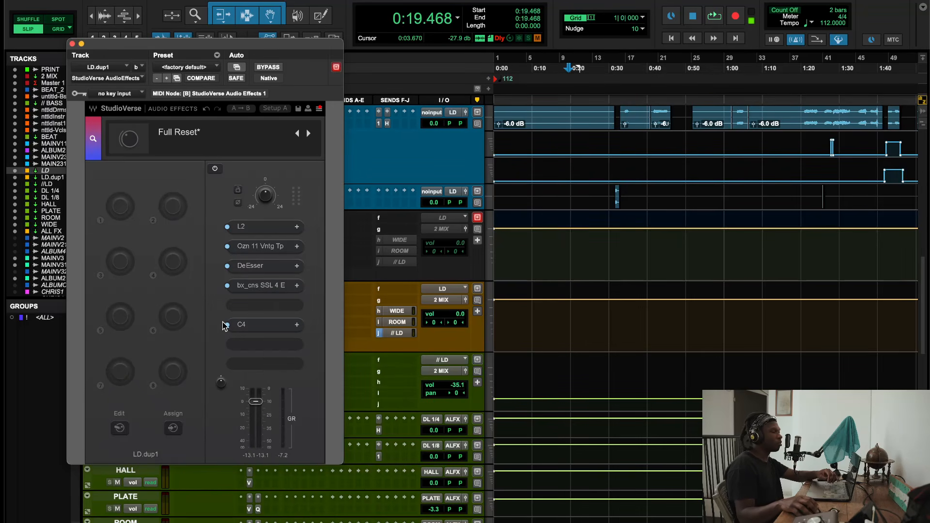
{"action": "left_click", "coordinate": [268, 346]}
{"action": "type", "text": "mv2"}
{"action": "left_click", "coordinate": [292, 371]}
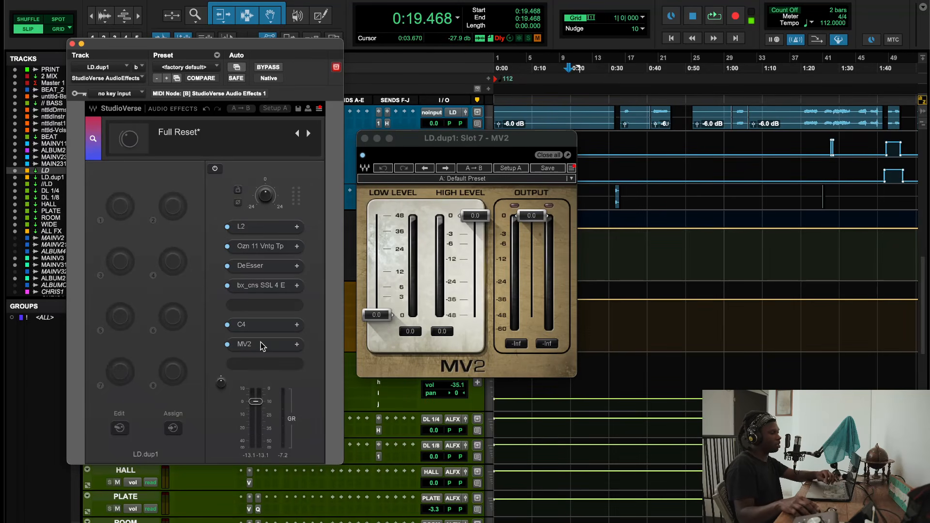
{"action": "right_click", "coordinate": [254, 345]}
{"action": "left_click", "coordinate": [291, 350]}
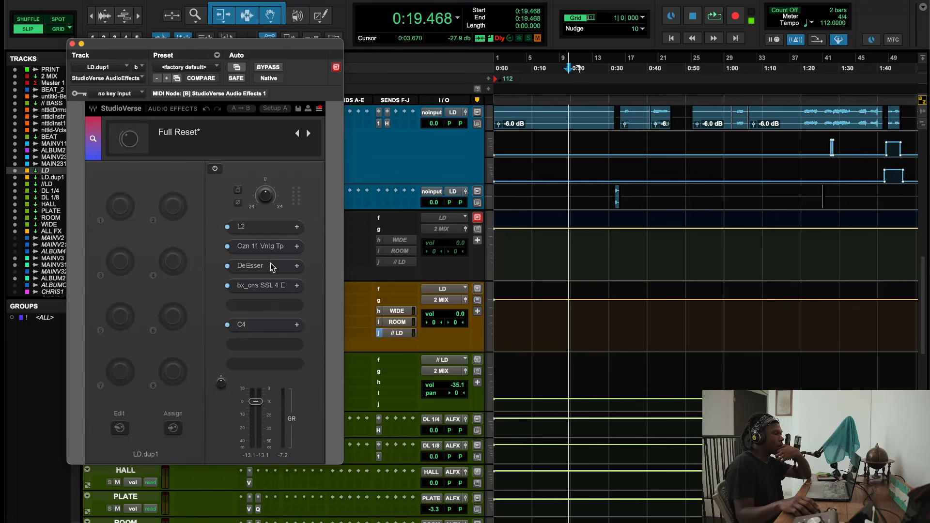
Step: Reopen the SSL console in the fourth slot and raise its high-pass filter frequency while the vocal plays
{"action": "left_click_drag", "start_coordinate": [199, 43], "coordinate": [375, 62]}
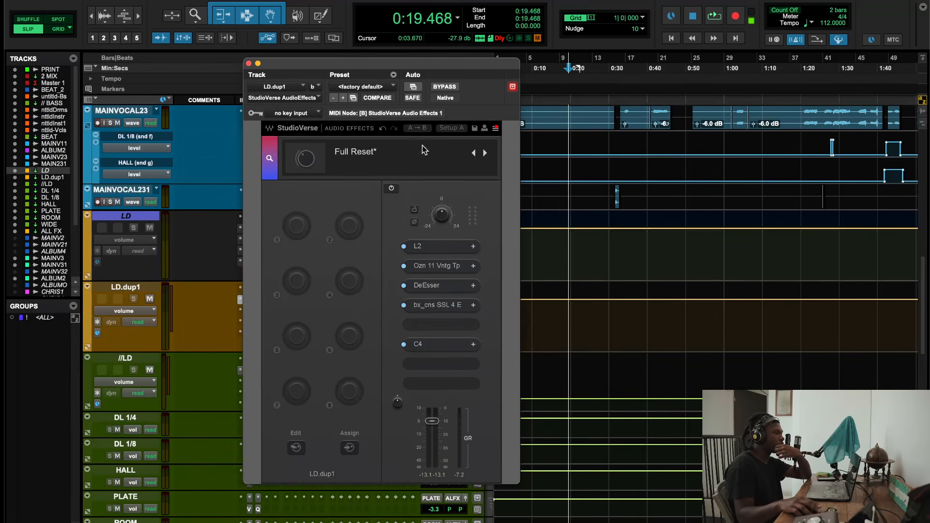
{"action": "left_click", "coordinate": [445, 304]}
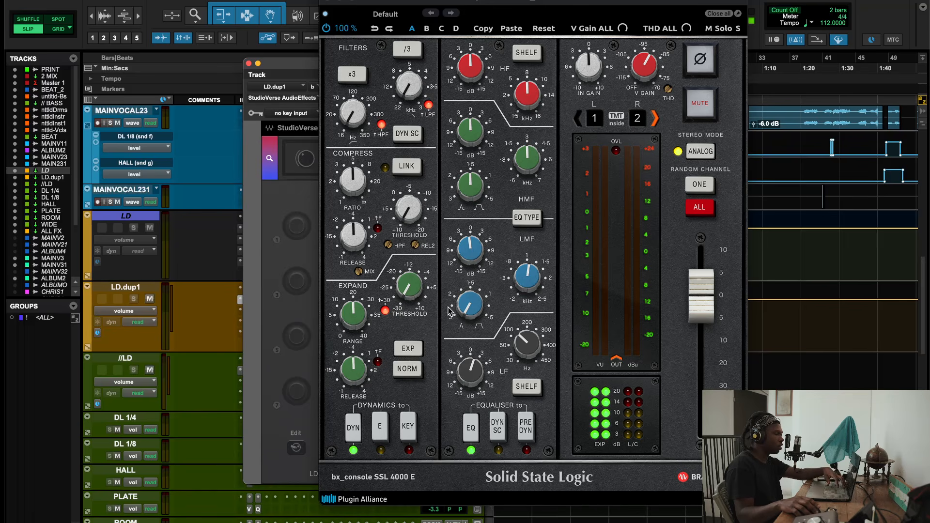
{"action": "left_click_drag", "start_coordinate": [366, 120], "coordinate": [368, 95]}
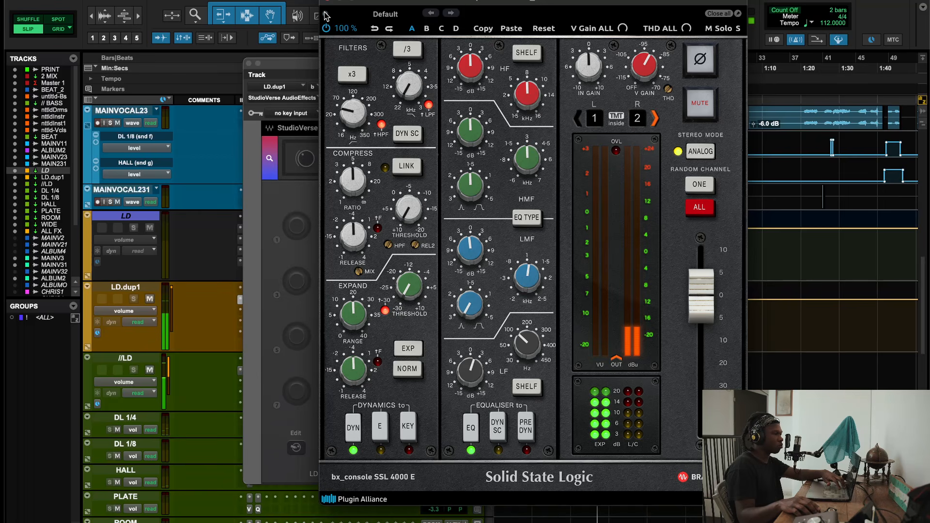
{"action": "mouse_move", "coordinate": [351, 125]}
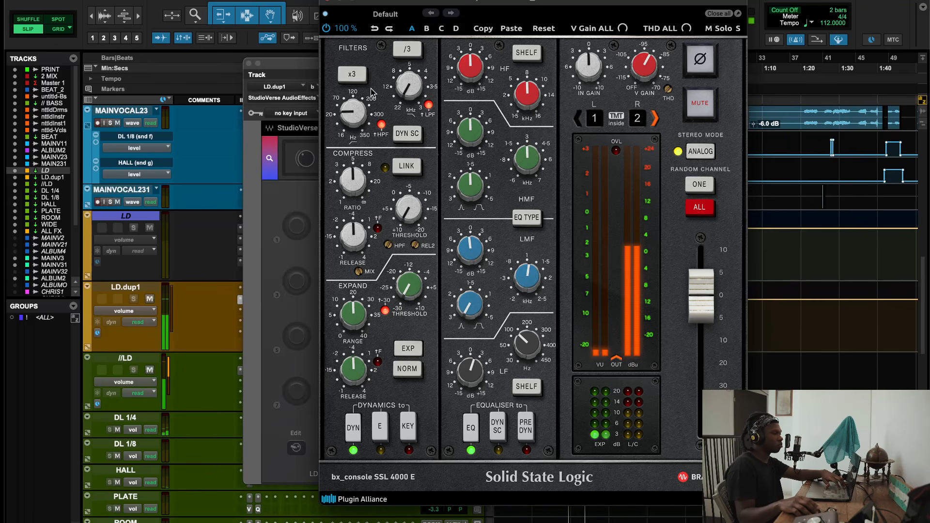
Step: Toggle the console's EQ type to compare the black and brown versions, ending on brown
{"action": "left_click", "coordinate": [521, 218]}
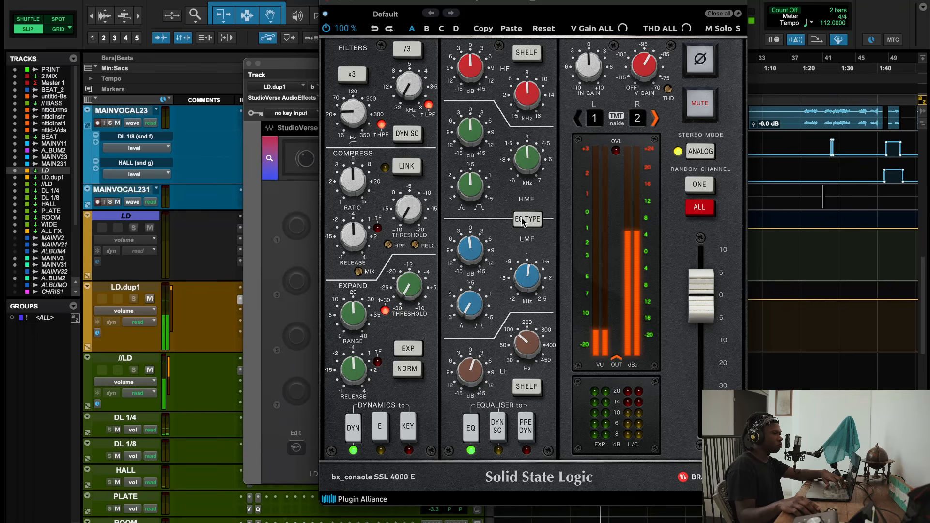
{"action": "left_click", "coordinate": [522, 219]}
{"action": "left_click", "coordinate": [522, 219]}
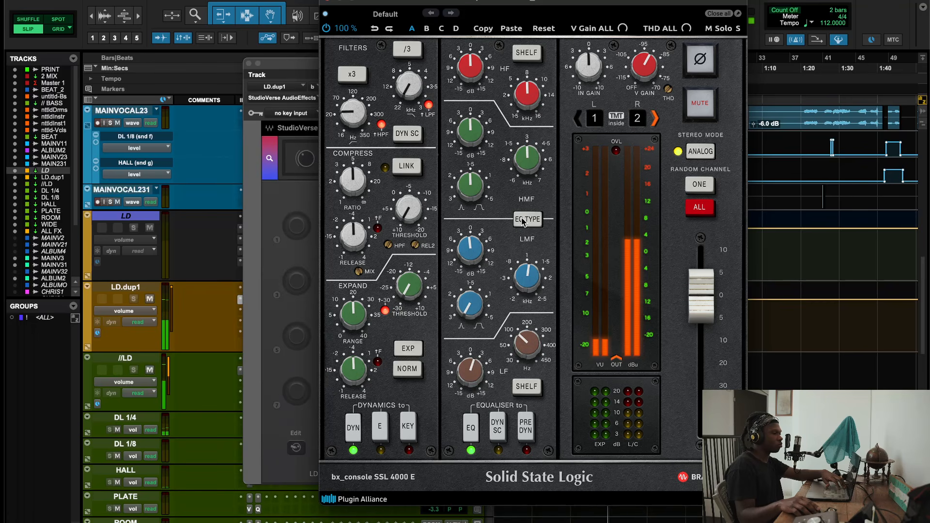
Step: Toggle the SSL console's low-frequency shelf on and off to compare, and close the console window
{"action": "left_click", "coordinate": [524, 385]}
{"action": "left_click", "coordinate": [526, 391]}
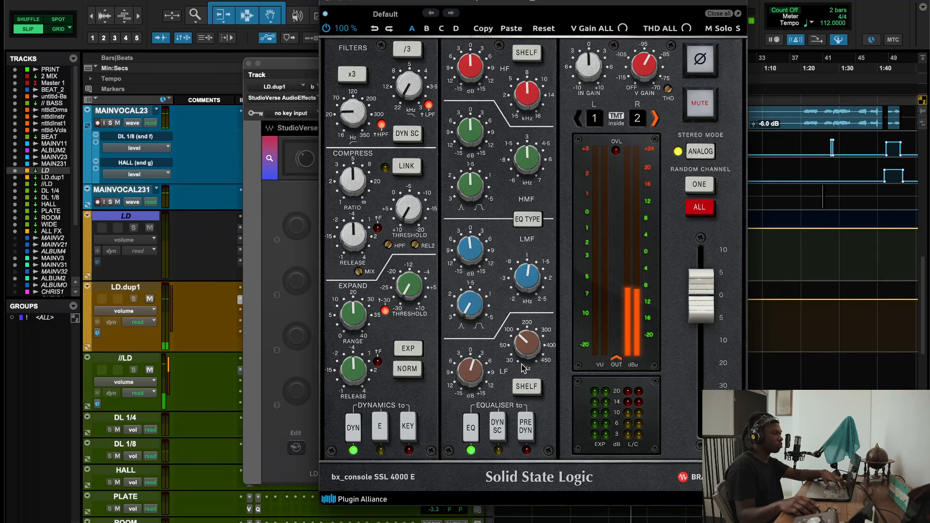
{"action": "left_click", "coordinate": [325, 2]}
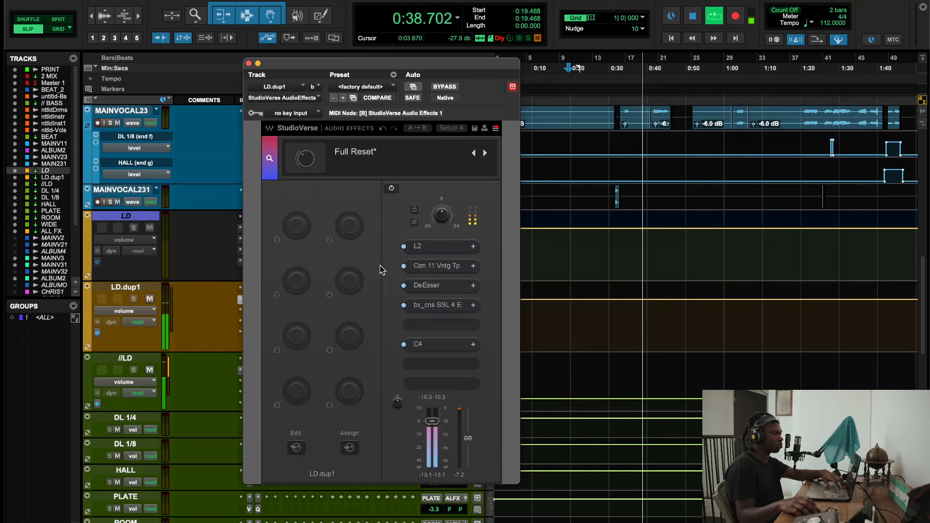
Step: Stop playback, review the L2 limiter and SSL console settings in slots one and four, and close their windows
{"action": "left_click", "coordinate": [423, 246]}
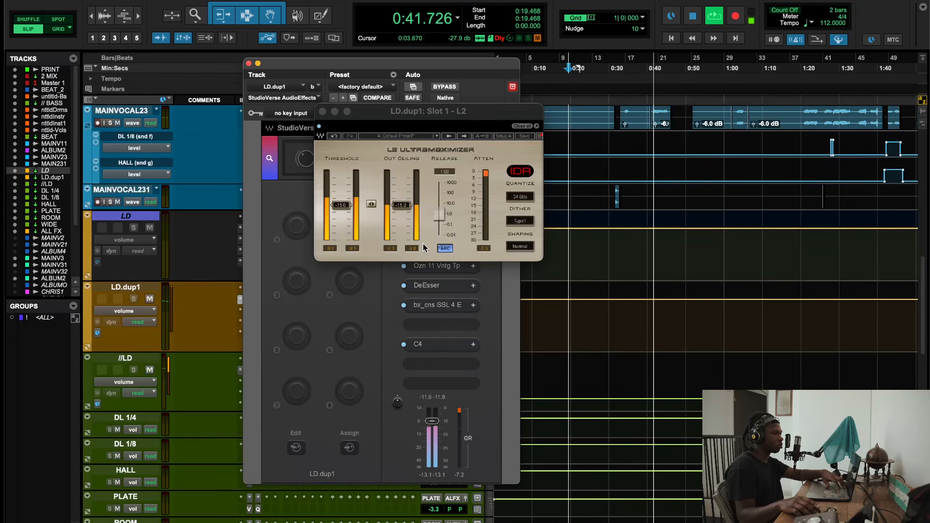
{"action": "key", "text": "space"}
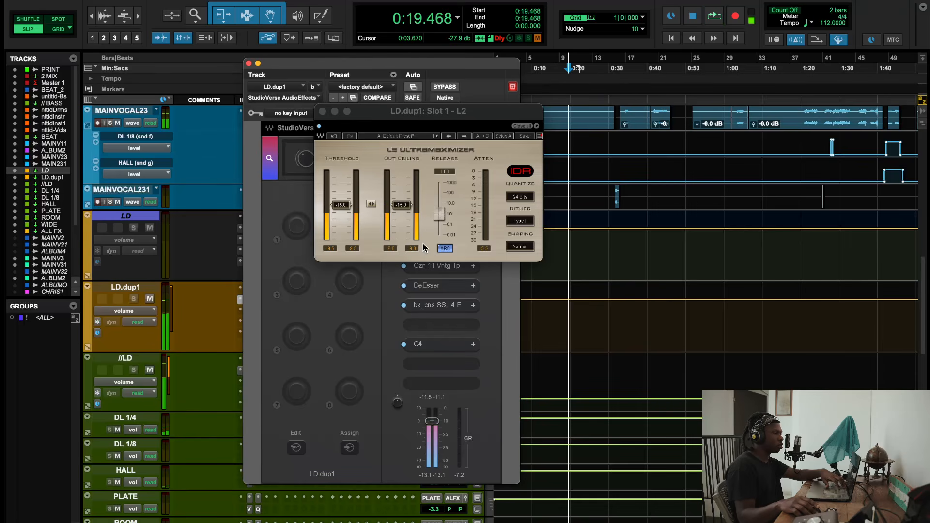
{"action": "left_click", "coordinate": [322, 111]}
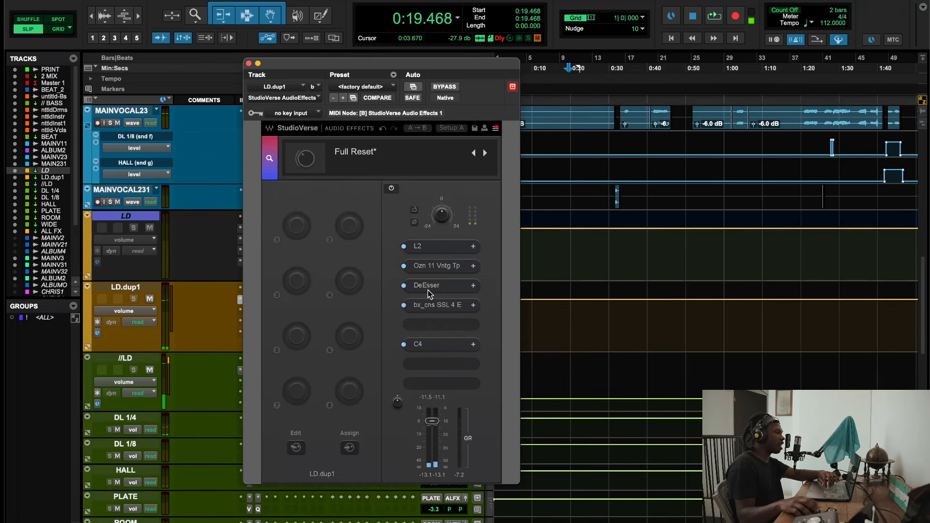
{"action": "left_click", "coordinate": [440, 305]}
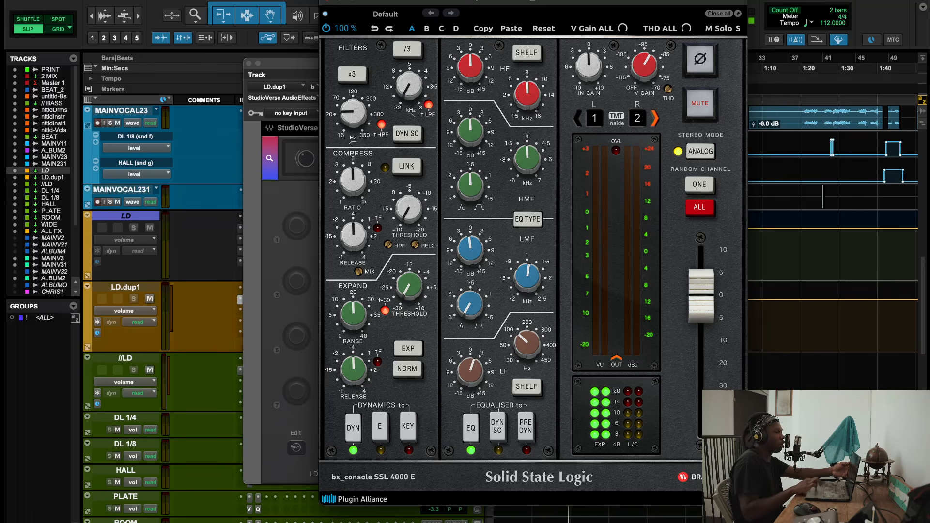
{"action": "left_click", "coordinate": [331, 6]}
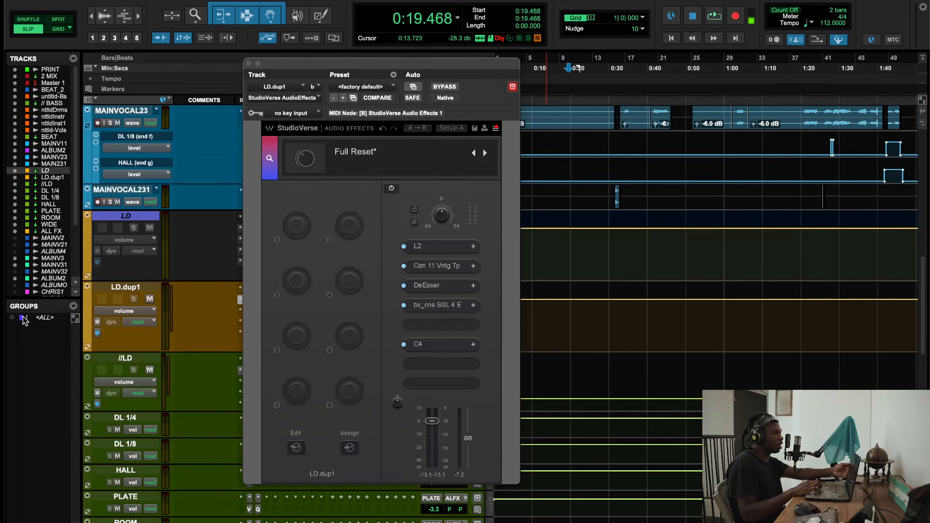
{"action": "left_click", "coordinate": [418, 248]}
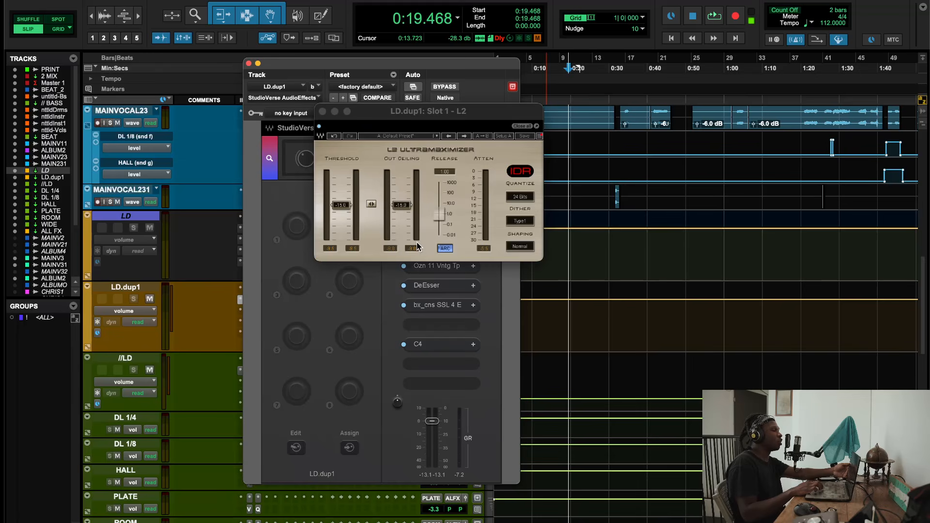
{"action": "left_click", "coordinate": [322, 112]}
{"action": "left_click", "coordinate": [436, 305]}
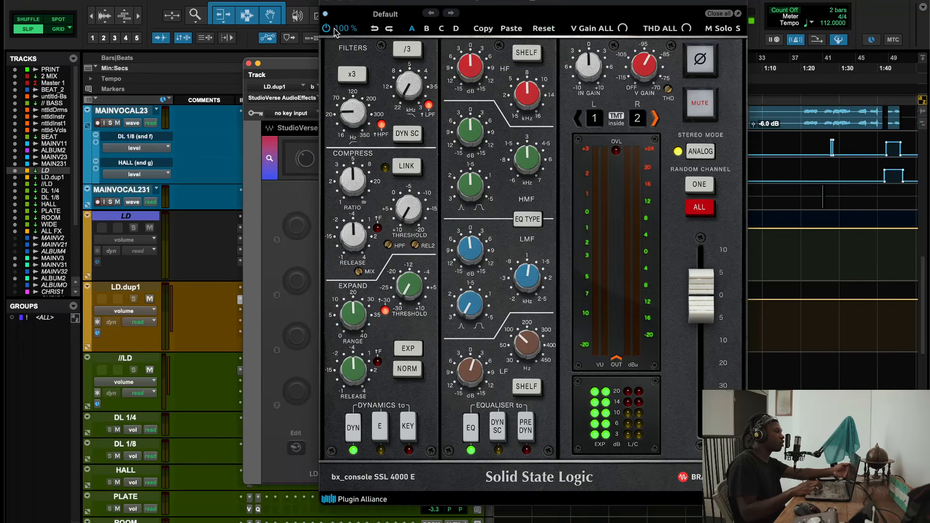
{"action": "left_click", "coordinate": [327, 3]}
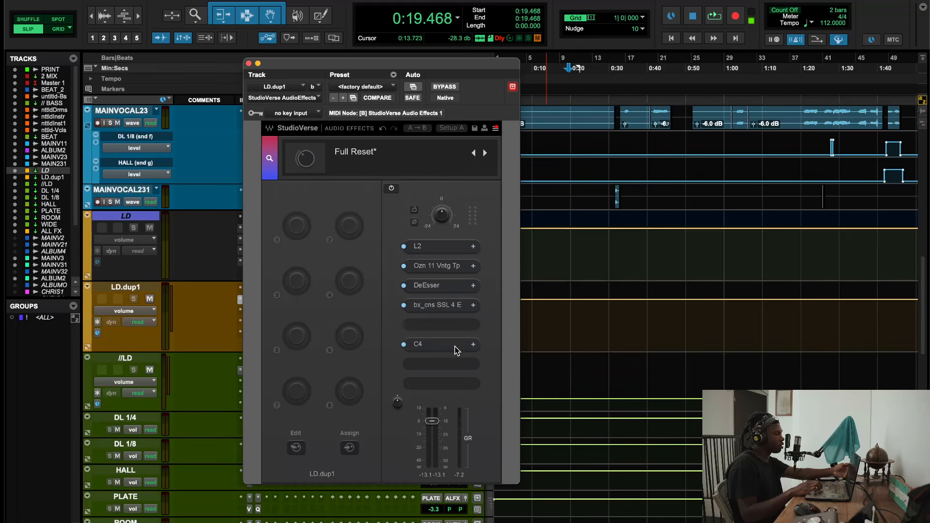
Step: Search for "sslc" in the seventh slot of the chain and load SSLComp
{"action": "left_click", "coordinate": [440, 363]}
{"action": "type", "text": "mju"}
{"action": "key", "text": "BackSpace"}
{"action": "key", "text": "BackSpace"}
{"action": "type", "text": "s"}
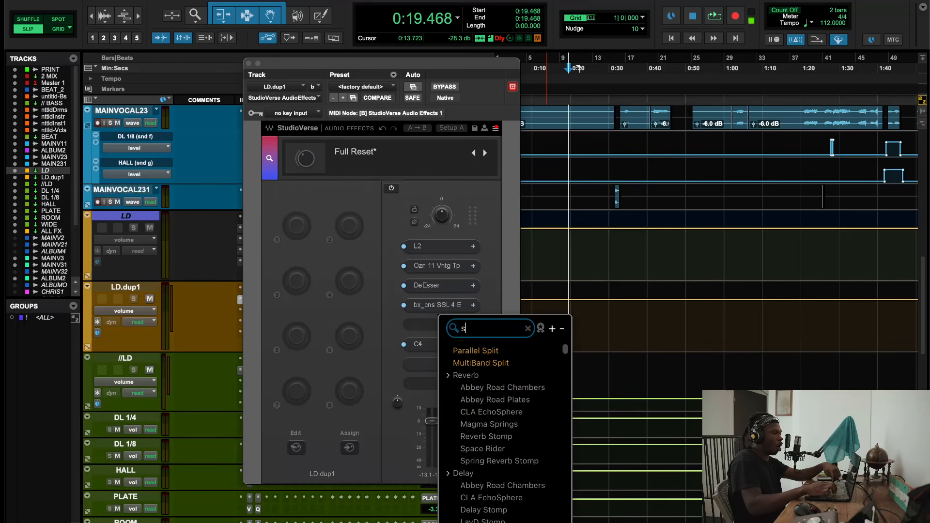
{"action": "type", "text": "slc"}
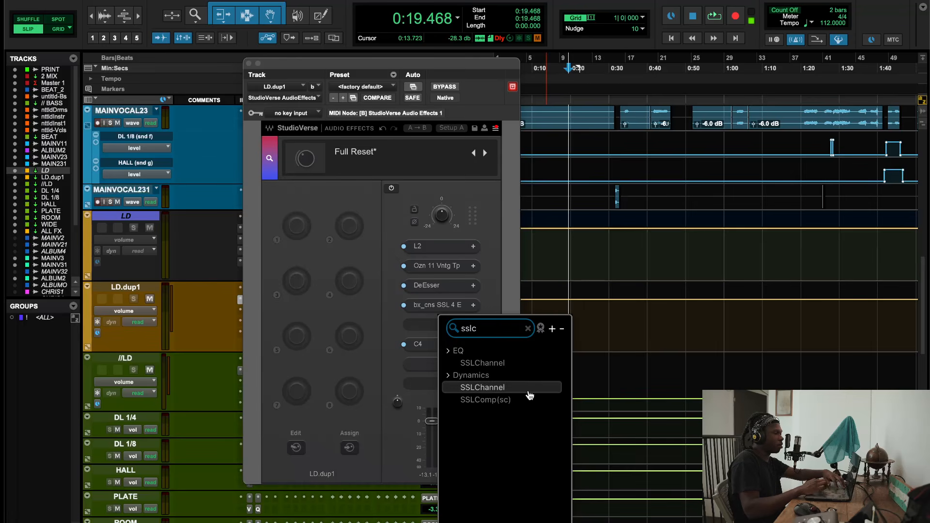
{"action": "left_click", "coordinate": [518, 406]}
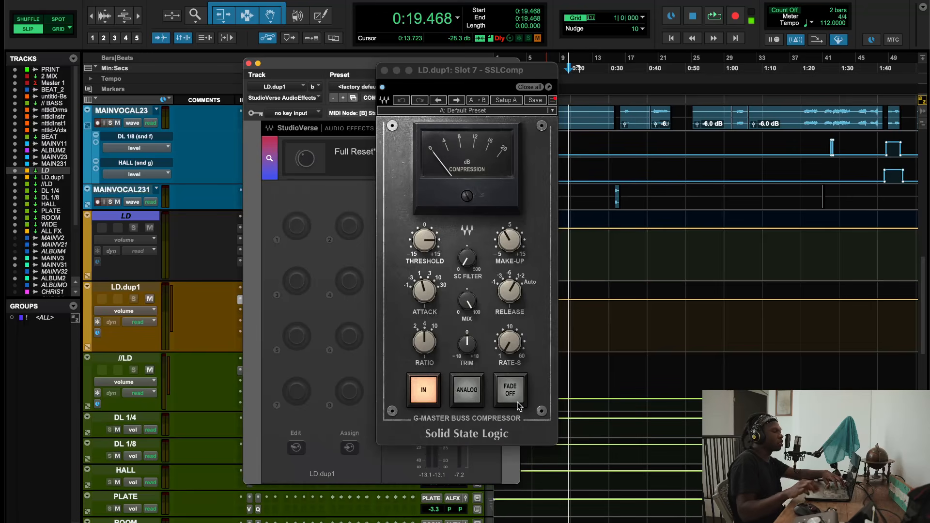
Step: Lower the SSLComp make-up gain, play the vocal, and set the attack to 10 ms
{"action": "left_click", "coordinate": [509, 239]}
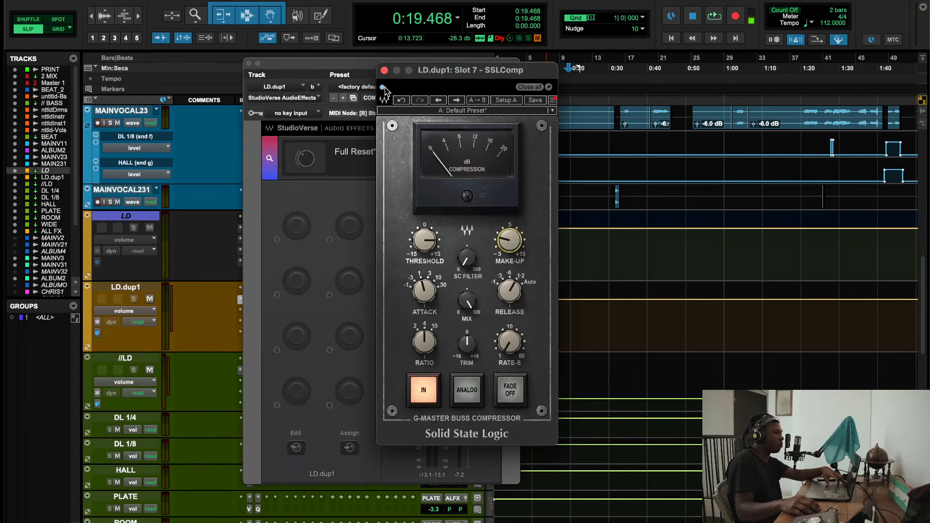
{"action": "key", "text": "space"}
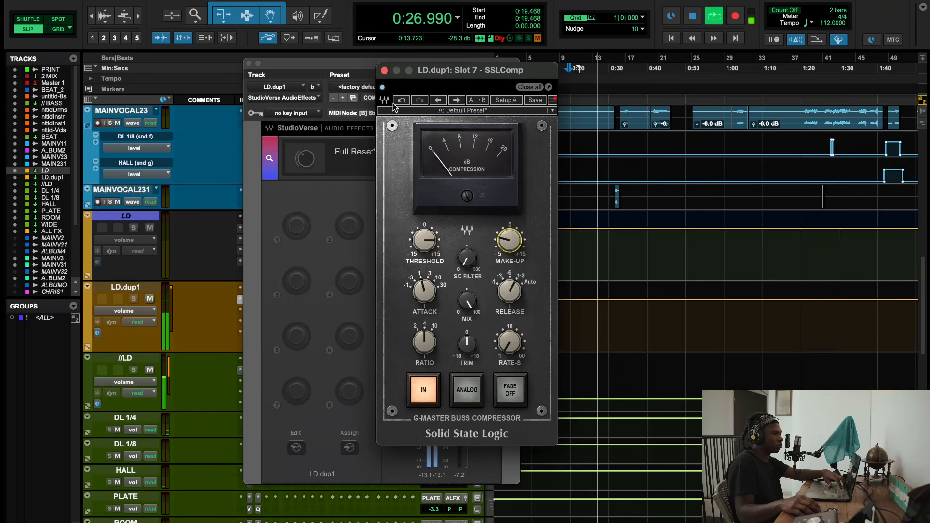
{"action": "left_click", "coordinate": [424, 291]}
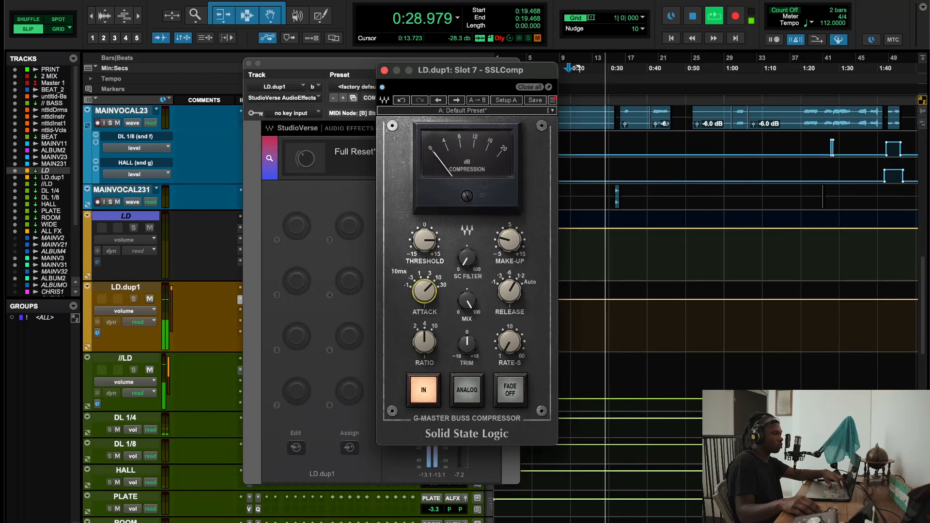
{"action": "left_click", "coordinate": [510, 291]}
Step: Lower the SSLComp threshold to 3.1 and raise the make-up gain to 2.2 while the vocal plays
{"action": "left_click", "coordinate": [424, 240]}
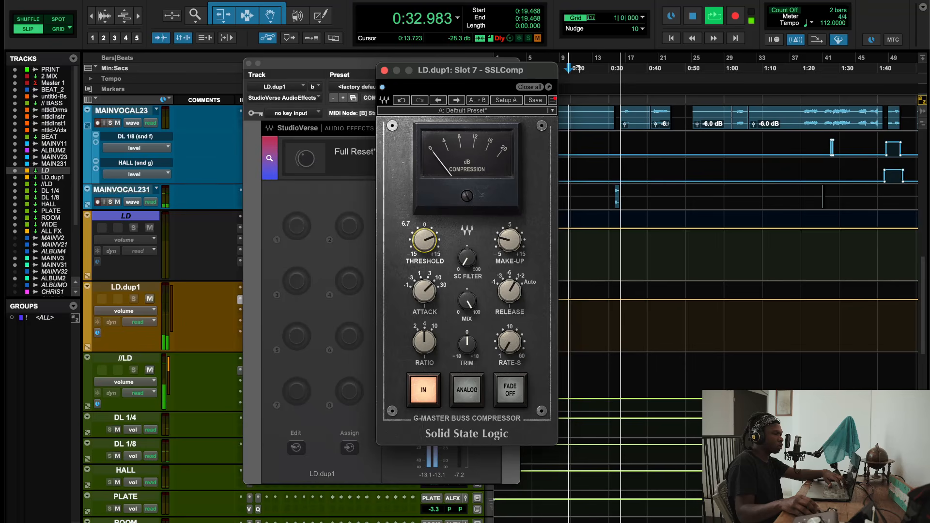
{"action": "left_click_drag", "start_coordinate": [424, 240], "coordinate": [424, 251]}
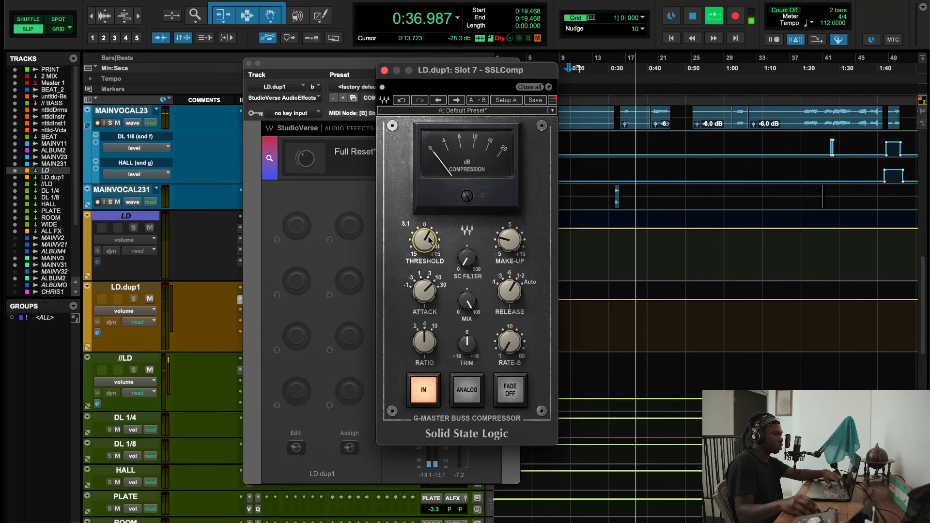
{"action": "left_click_drag", "start_coordinate": [497, 238], "coordinate": [497, 228]}
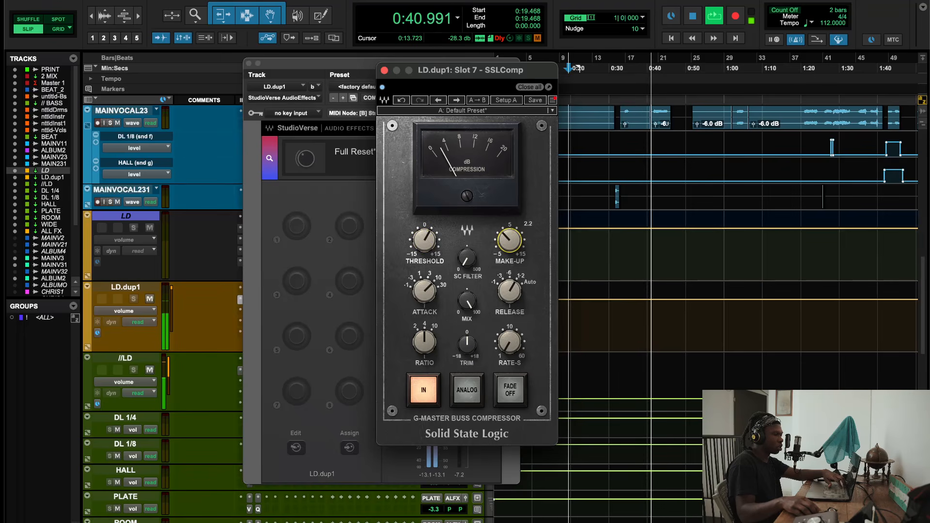
Step: Enable the compressor's analog mode, set the ratio to 2, and reduce the mix to about 24.7
{"action": "left_click", "coordinate": [466, 390]}
{"action": "left_click", "coordinate": [423, 341]}
{"action": "left_click_drag", "start_coordinate": [474, 304], "coordinate": [474, 322]}
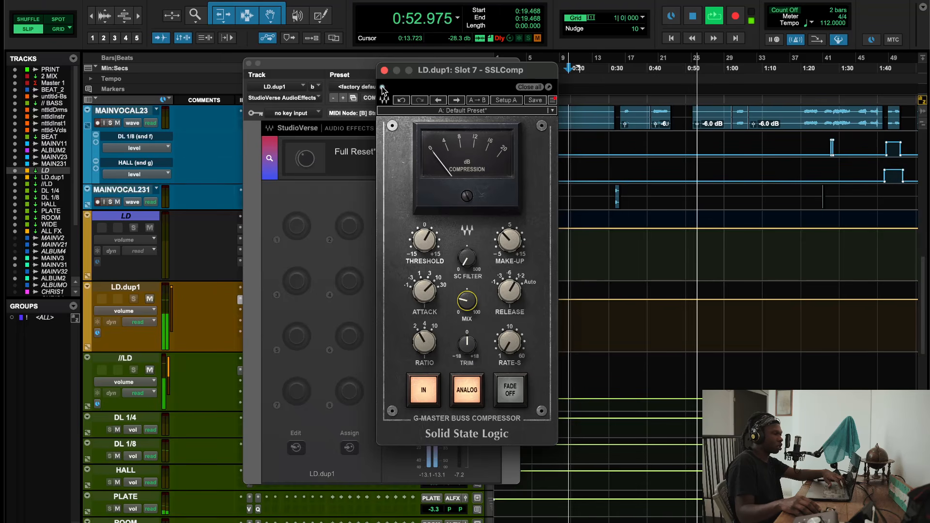
Step: Fine-tune the compressor's make-up gain and release, set the ratio to 4, and stop playback
{"action": "left_click_drag", "start_coordinate": [505, 231], "coordinate": [509, 235]}
{"action": "left_click_drag", "start_coordinate": [511, 288], "coordinate": [512, 306]}
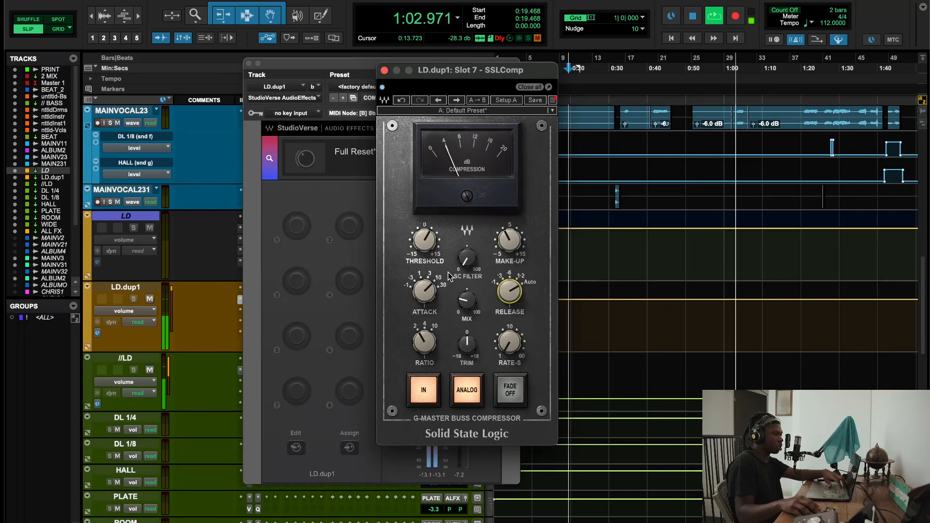
{"action": "left_click", "coordinate": [425, 354]}
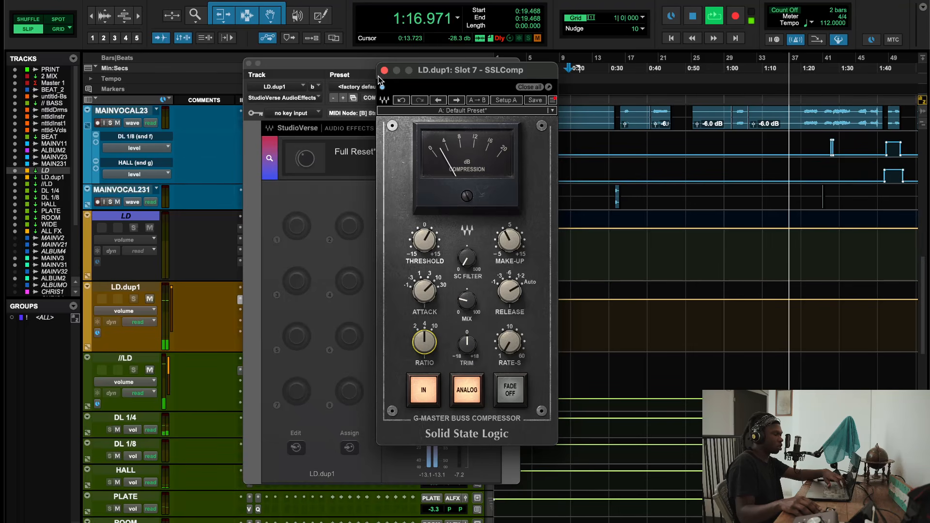
{"action": "key", "text": "space"}
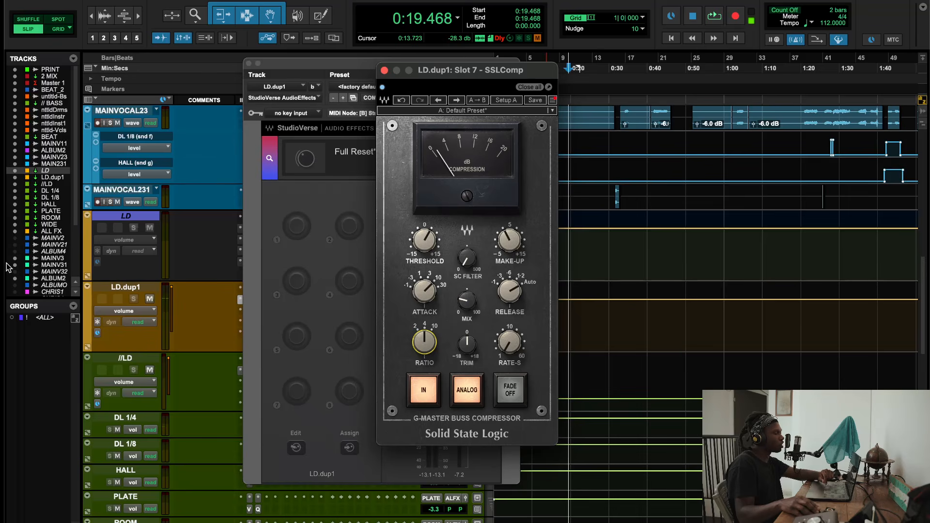
Step: Review the chain's slots and the options and factory presets offered for SSLComp, and close the compressor window
{"action": "left_click", "coordinate": [17, 391]}
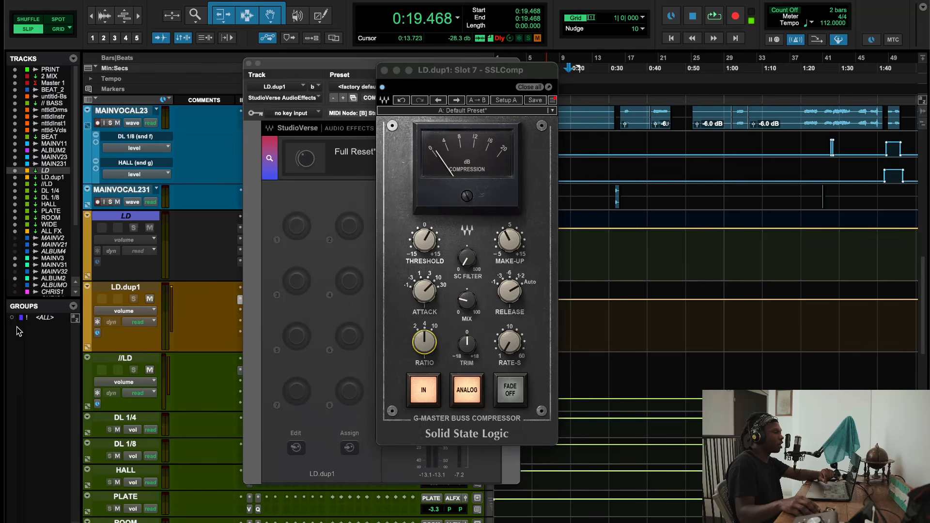
{"action": "left_click", "coordinate": [294, 264]}
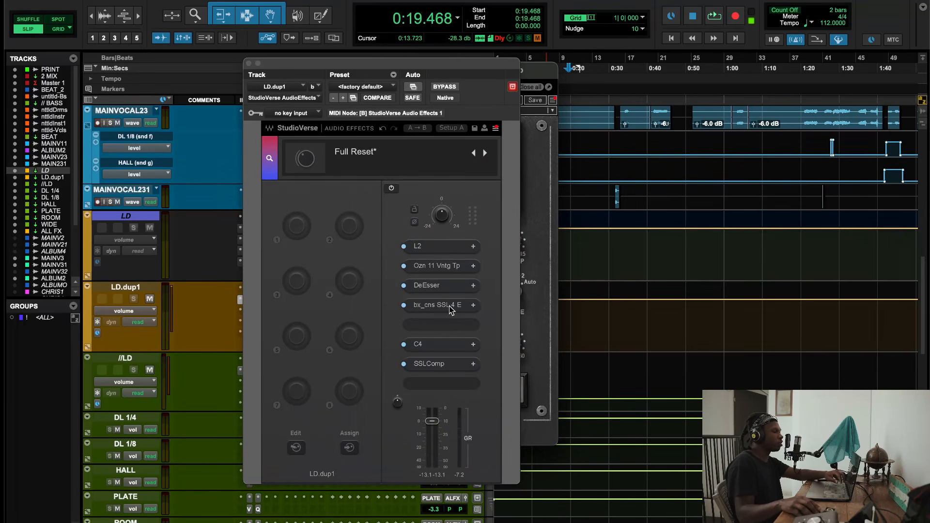
{"action": "left_click", "coordinate": [545, 215]}
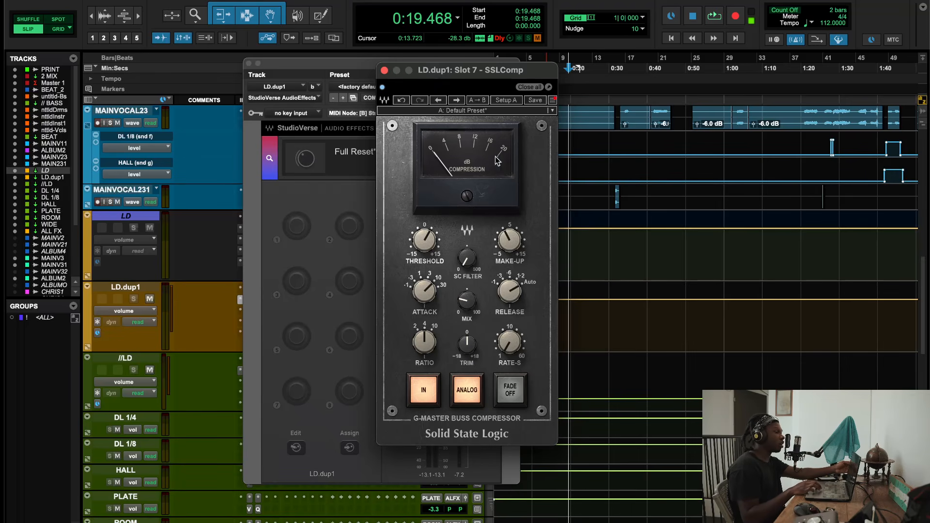
{"action": "left_click", "coordinate": [552, 100]}
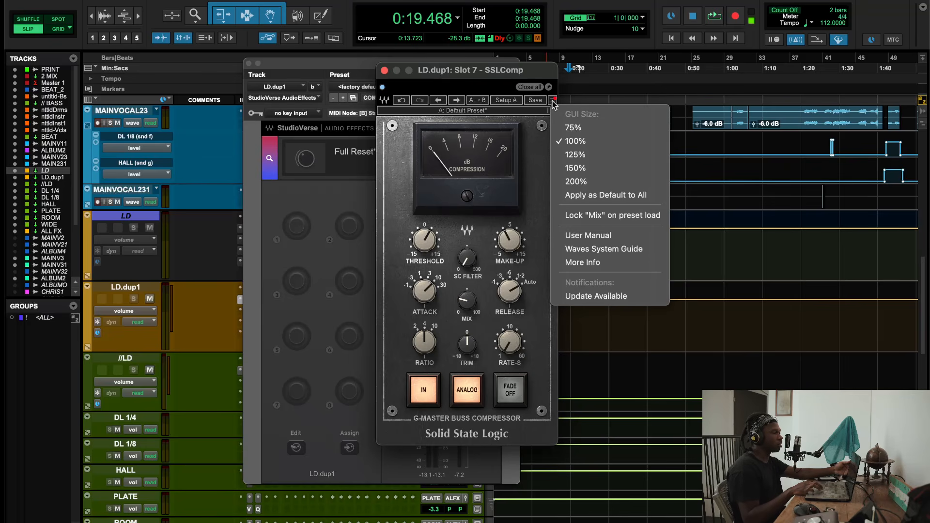
{"action": "left_click", "coordinate": [552, 101]}
{"action": "left_click", "coordinate": [521, 111]}
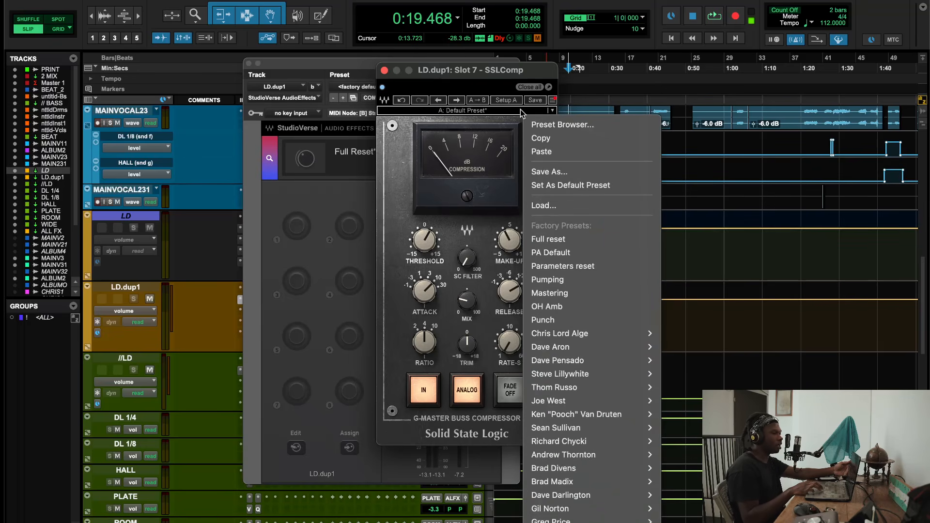
{"action": "left_click", "coordinate": [484, 255]}
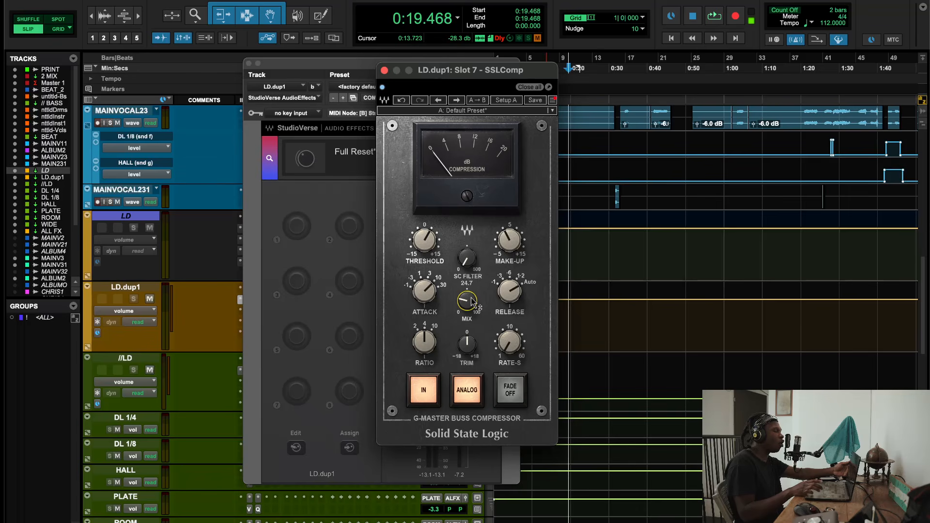
{"action": "left_click", "coordinate": [385, 71]}
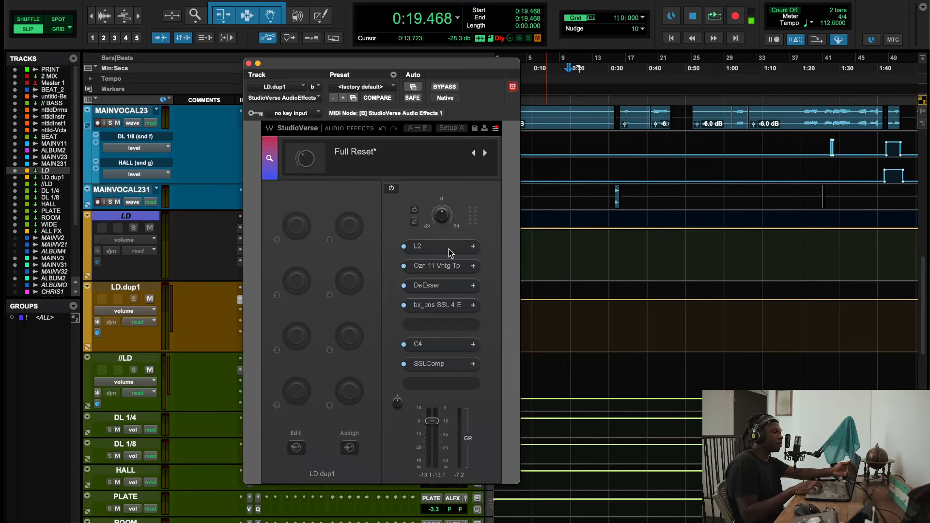
Step: Search for "spec" in the empty fifth slot and load Wavesfactory Spectre
{"action": "left_click", "coordinate": [433, 328]}
{"action": "type", "text": "ss"}
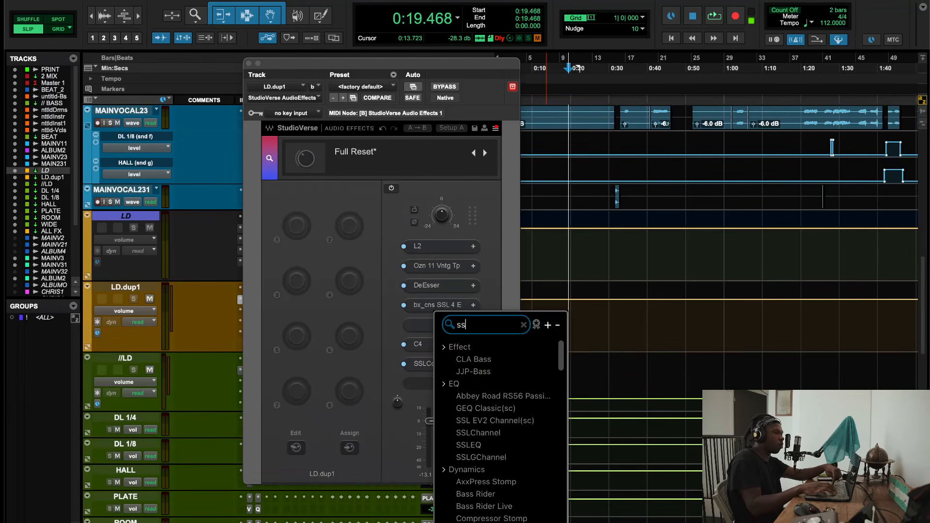
{"action": "key", "text": "BackSpace"}
{"action": "type", "text": "pec"}
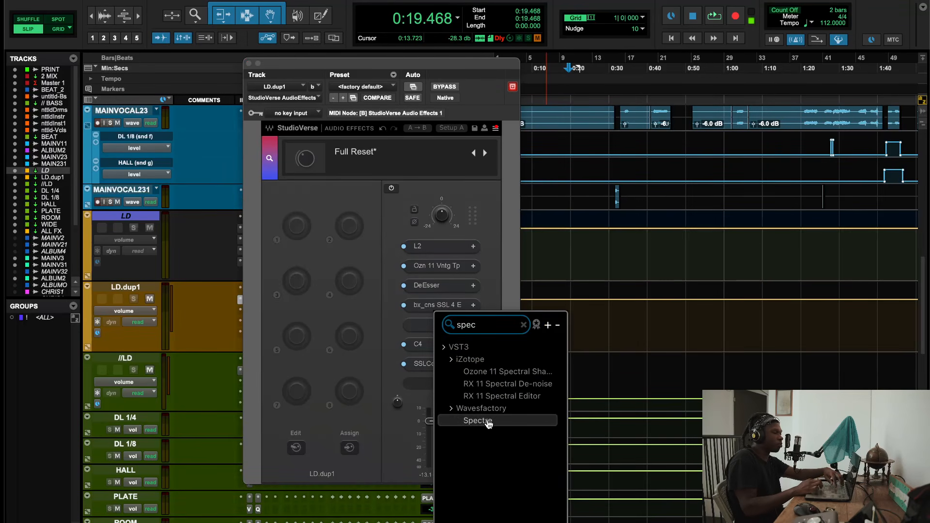
{"action": "left_click", "coordinate": [485, 421]}
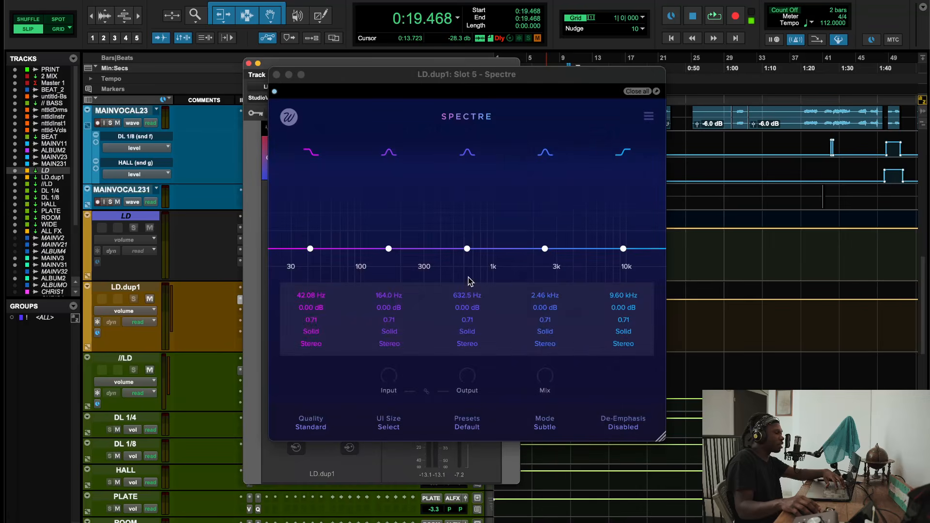
Step: Set Spectre's fourth band to Warm saturation and boost it by 8.28 dB at 2.04 kHz
{"action": "left_click", "coordinate": [535, 331]}
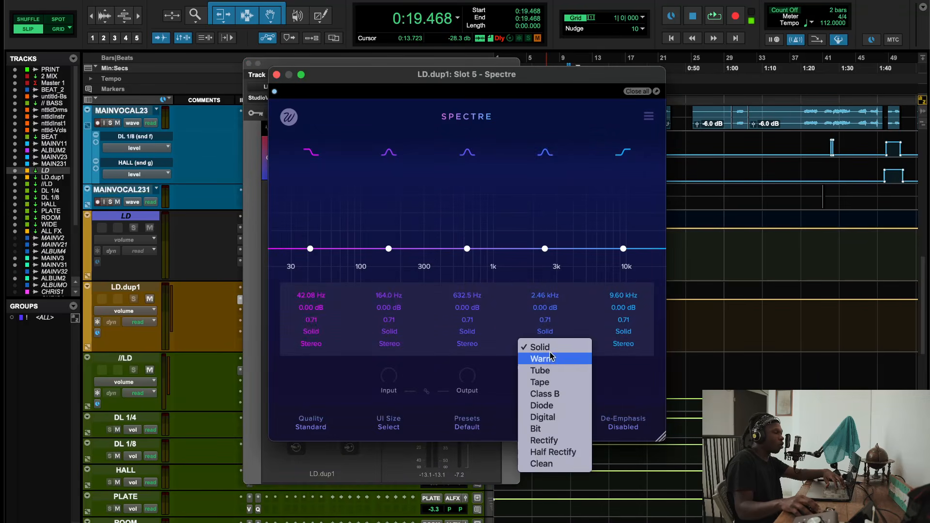
{"action": "left_click", "coordinate": [537, 359]}
{"action": "left_click_drag", "start_coordinate": [545, 249], "coordinate": [535, 198]}
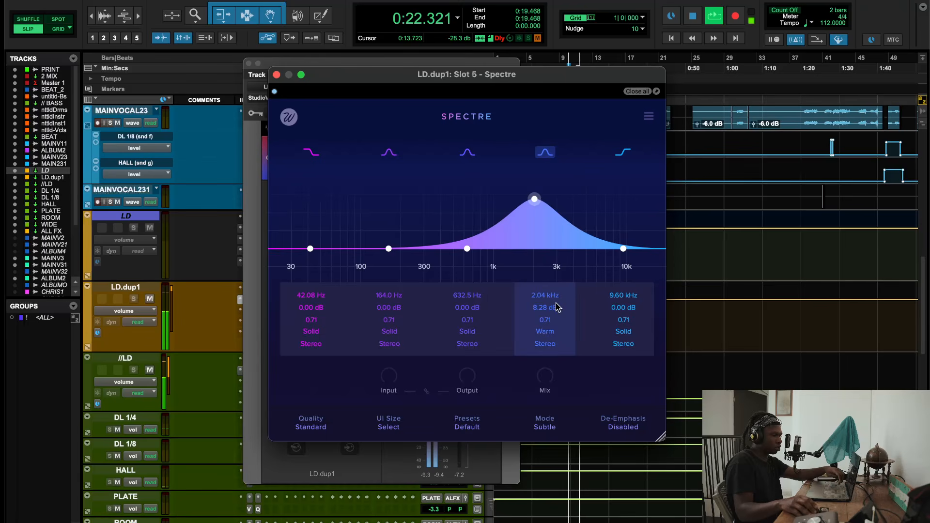
Step: Set the gain of Spectre's fourth band to 1 dB and its Q to 2
{"action": "double_click", "coordinate": [541, 310]}
{"action": "type", "text": "1"}
{"action": "key", "text": "Return"}
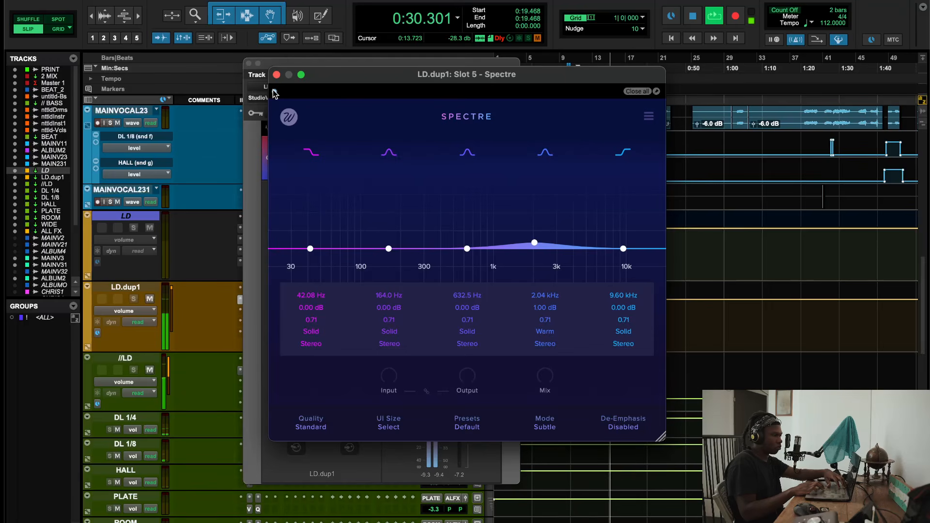
{"action": "double_click", "coordinate": [543, 321]}
{"action": "type", "text": "2"}
{"action": "key", "text": "Return"}
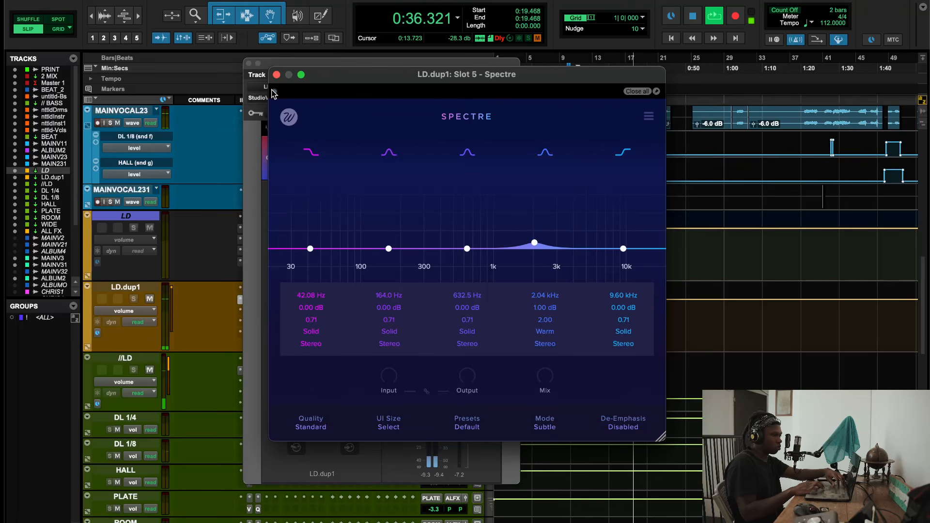
Step: Unmute the BG and V FX tracks, and switch Spectre back on before closing its window
{"action": "scroll", "coordinate": [178, 320], "scroll_direction": "down", "scroll_amount": 10}
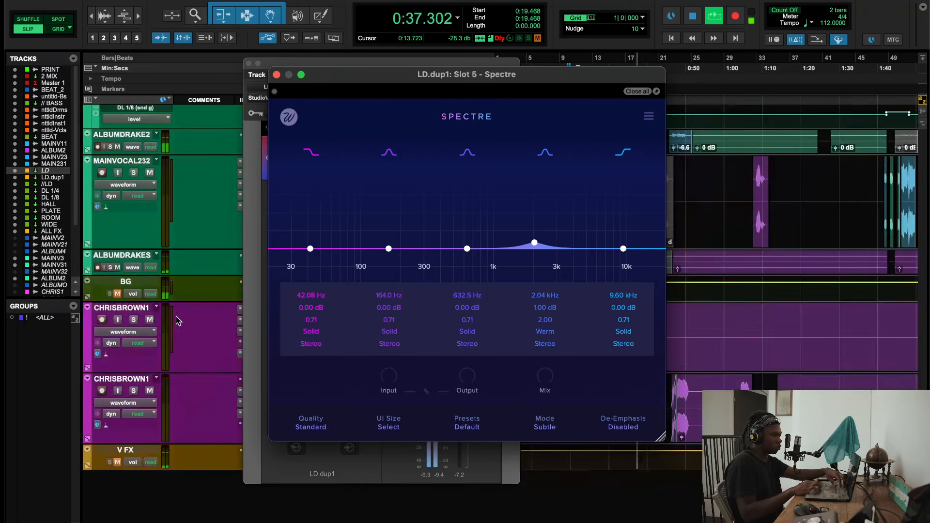
{"action": "left_click", "coordinate": [117, 293]}
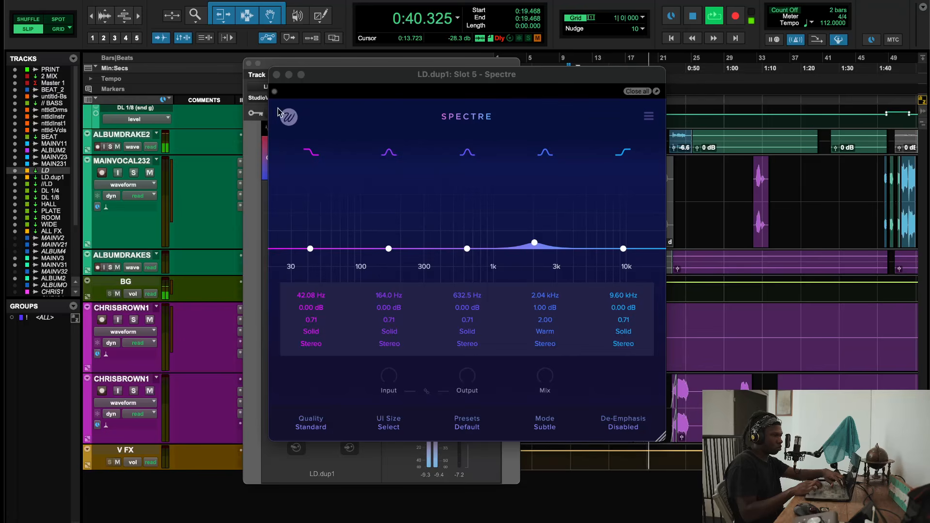
{"action": "left_click", "coordinate": [275, 92]}
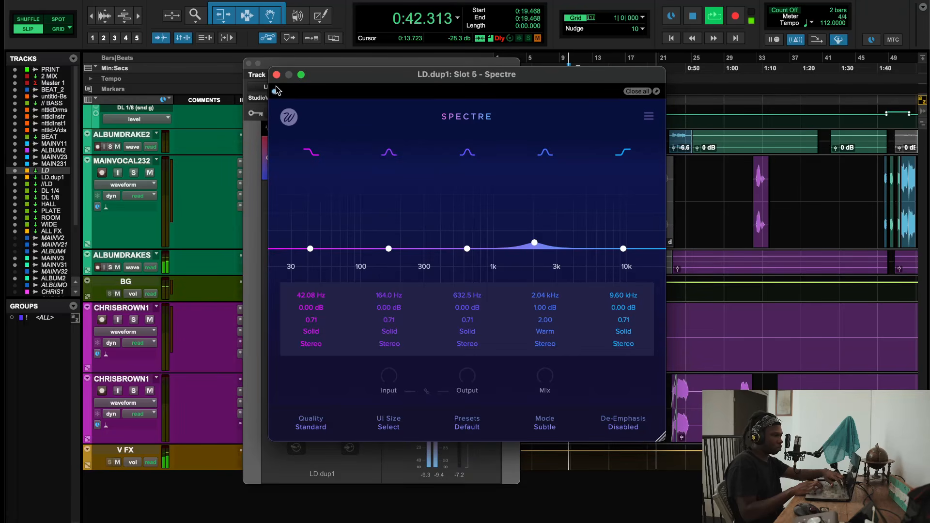
{"action": "left_click", "coordinate": [276, 75]}
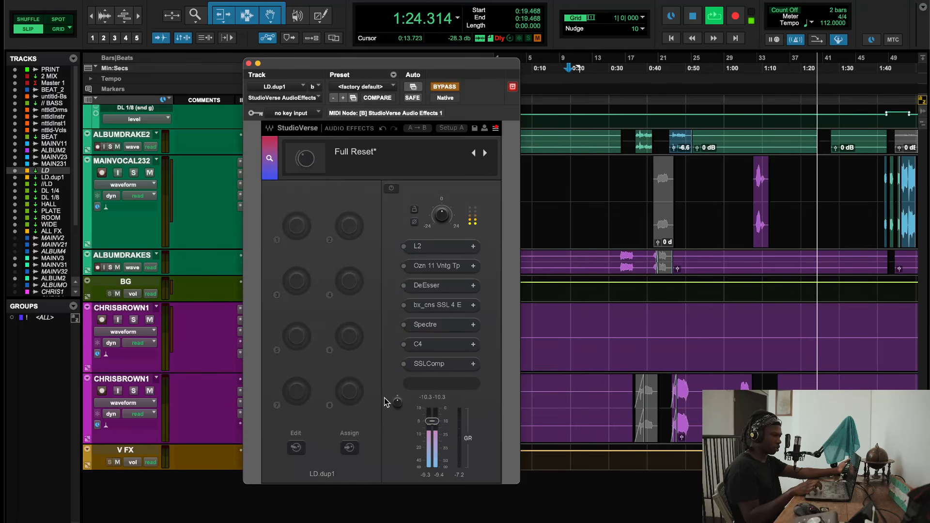
Step: Try LD.dup1's volume at +5.2 dB with the StudioVerse chain bypassed, and reset it to 0.0 dB
{"action": "left_click_drag", "start_coordinate": [315, 62], "coordinate": [670, 76]}
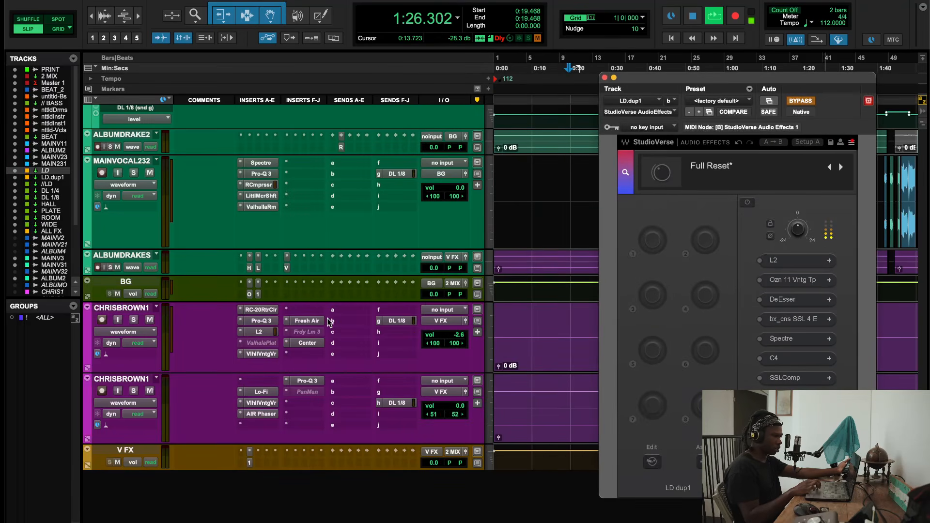
{"action": "scroll", "coordinate": [327, 318], "scroll_direction": "up", "scroll_amount": 5}
{"action": "scroll", "coordinate": [328, 321], "scroll_direction": "up", "scroll_amount": 10}
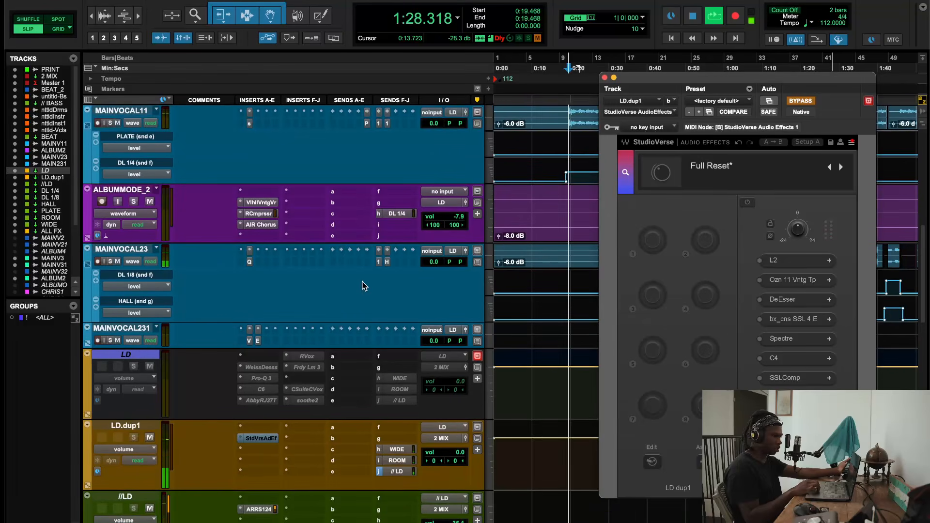
{"action": "left_click_drag", "start_coordinate": [445, 459], "coordinate": [446, 444]}
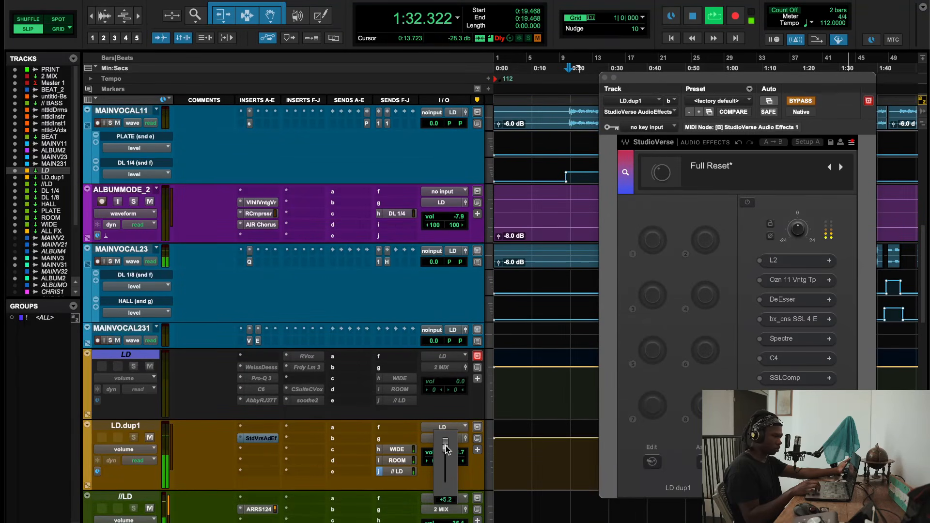
{"action": "left_click_drag", "start_coordinate": [445, 450], "coordinate": [447, 450]}
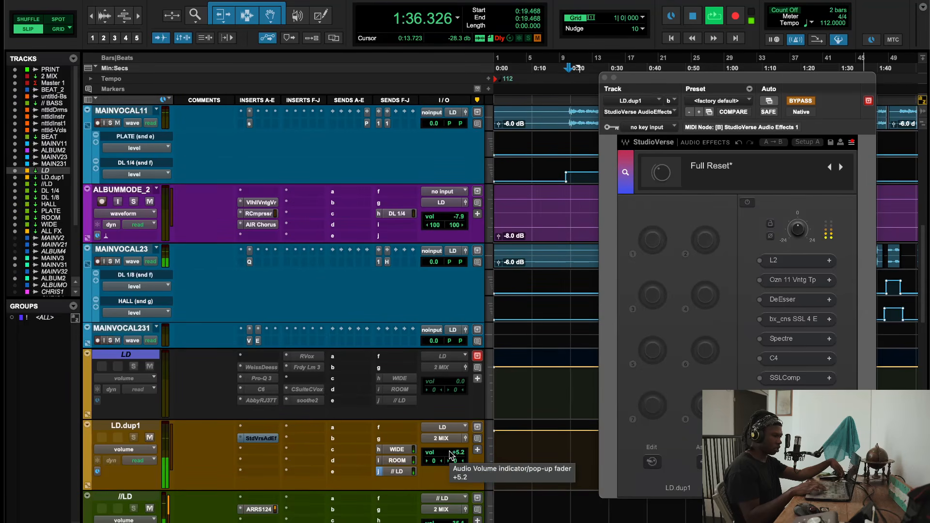
{"action": "key", "text": "space"}
{"action": "left_click", "coordinate": [451, 455], "text": "alt"}
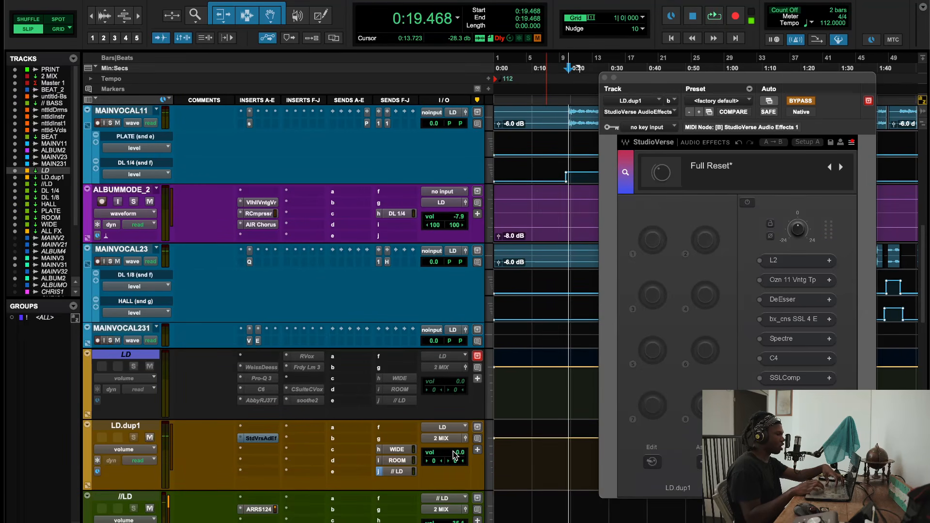
Step: Set LD.dup1's volume to +0.6 dB during playback with the StudioVerse chain active
{"action": "key", "text": "space"}
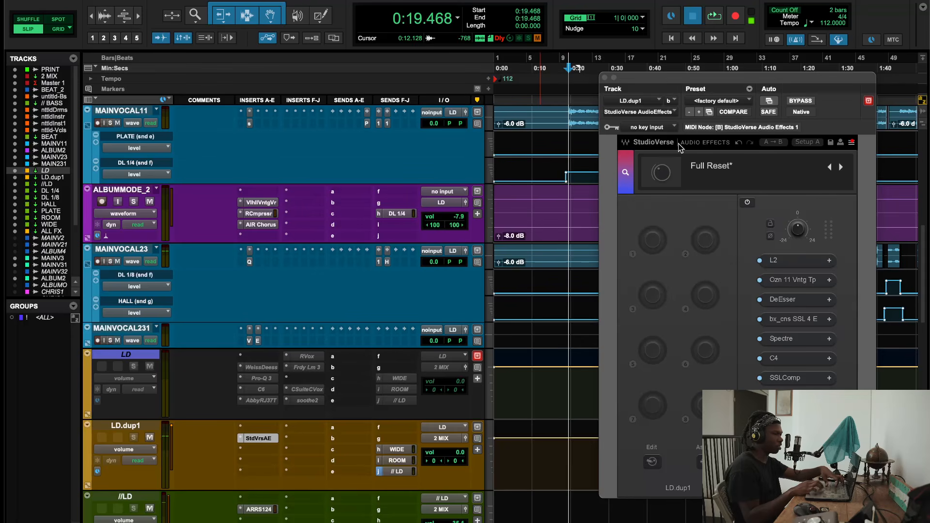
{"action": "left_click_drag", "start_coordinate": [699, 77], "coordinate": [570, 62]}
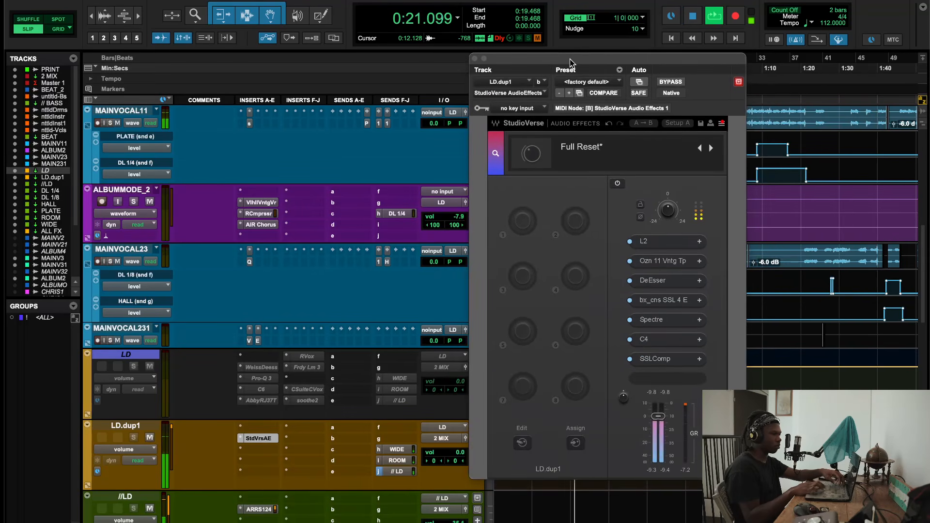
{"action": "mouse_move", "coordinate": [428, 456]}
{"action": "left_mouse_down"}
{"action": "mouse_move", "coordinate": [446, 443]}
{"action": "mouse_move", "coordinate": [446, 456]}
{"action": "left_mouse_up"}
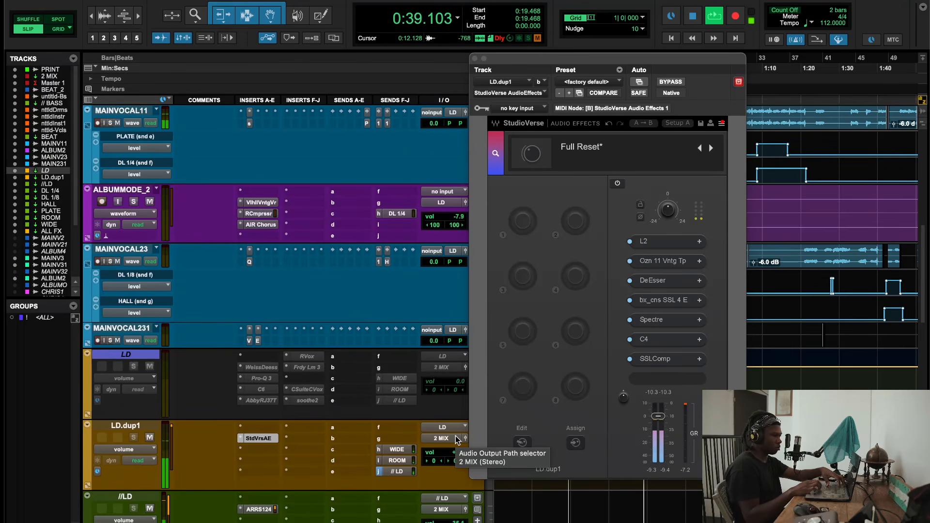
{"action": "key", "text": "space"}
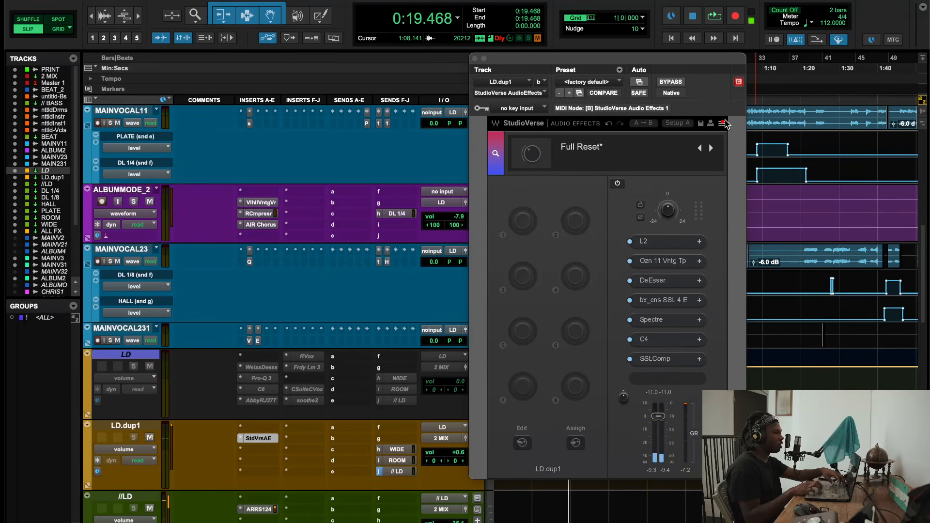
Step: Save the StudioVerse chain as a new preset named FREE WARM in the StudioRack User Presets folder
{"action": "left_click", "coordinate": [701, 123]}
{"action": "type", "text": "FREE WARM"}
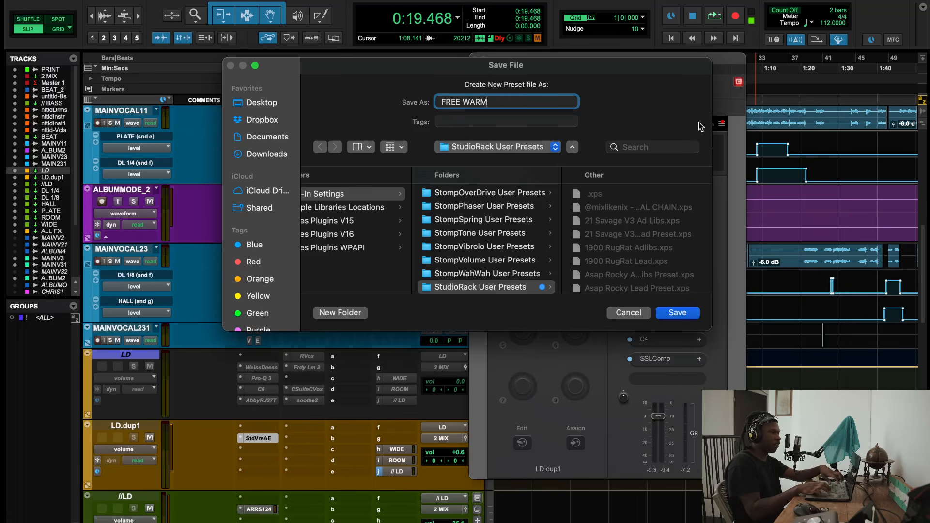
{"action": "key", "text": "Return"}
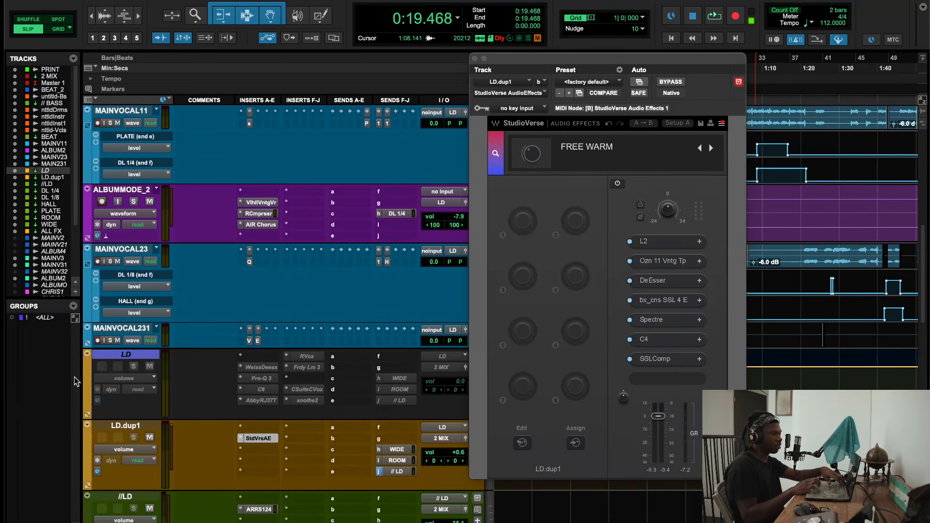